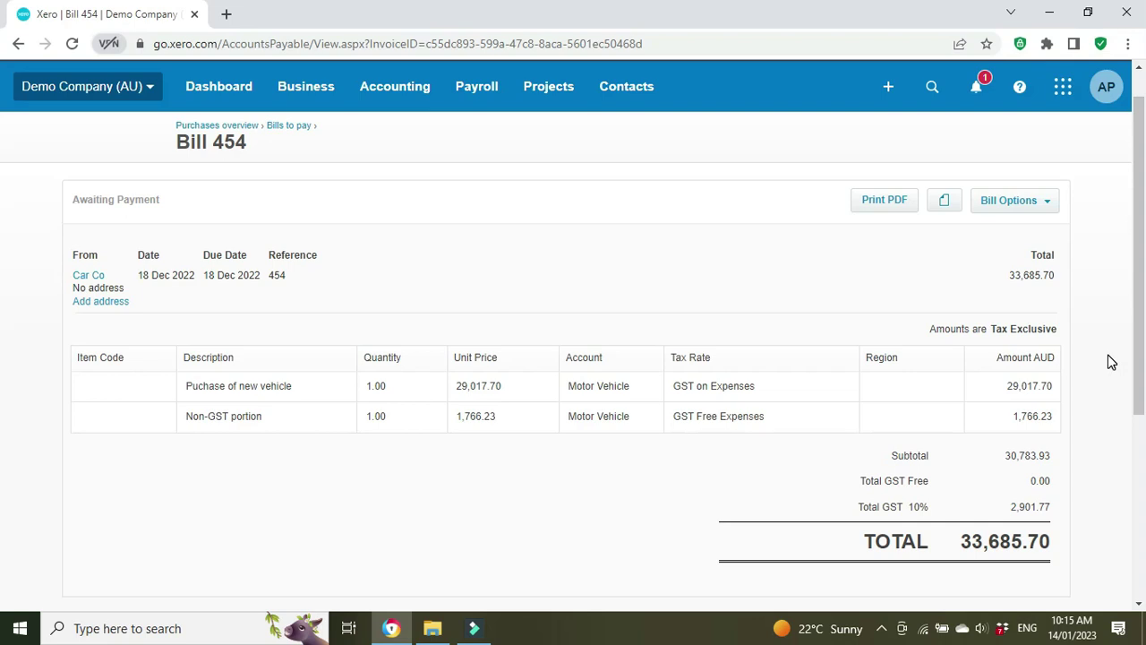
Replace the 33685.70 Amount Paid on Bill 454 with 4500
scroll(1110, 361, "down", 2)
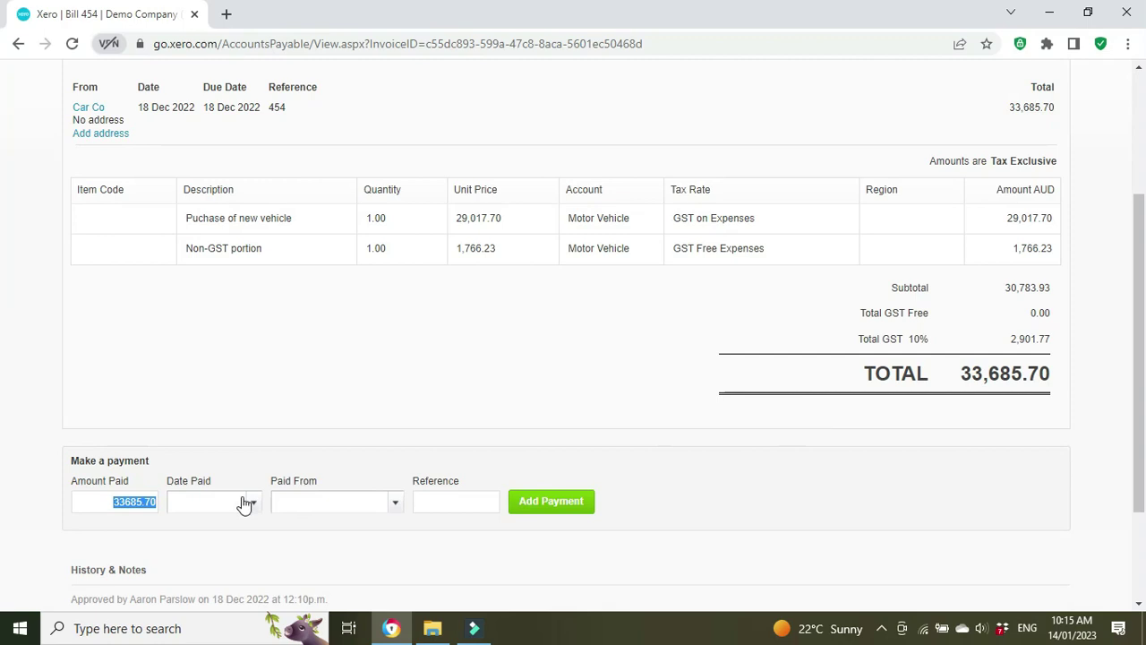
left_click(99, 508)
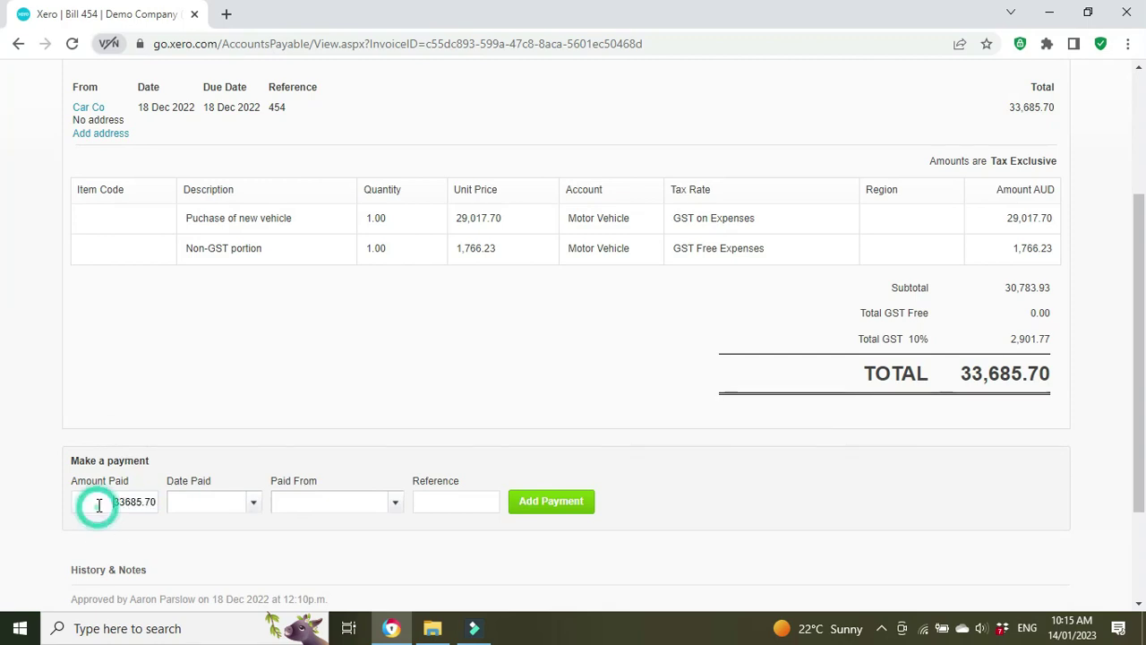
double_click(99, 503)
left_click(151, 504)
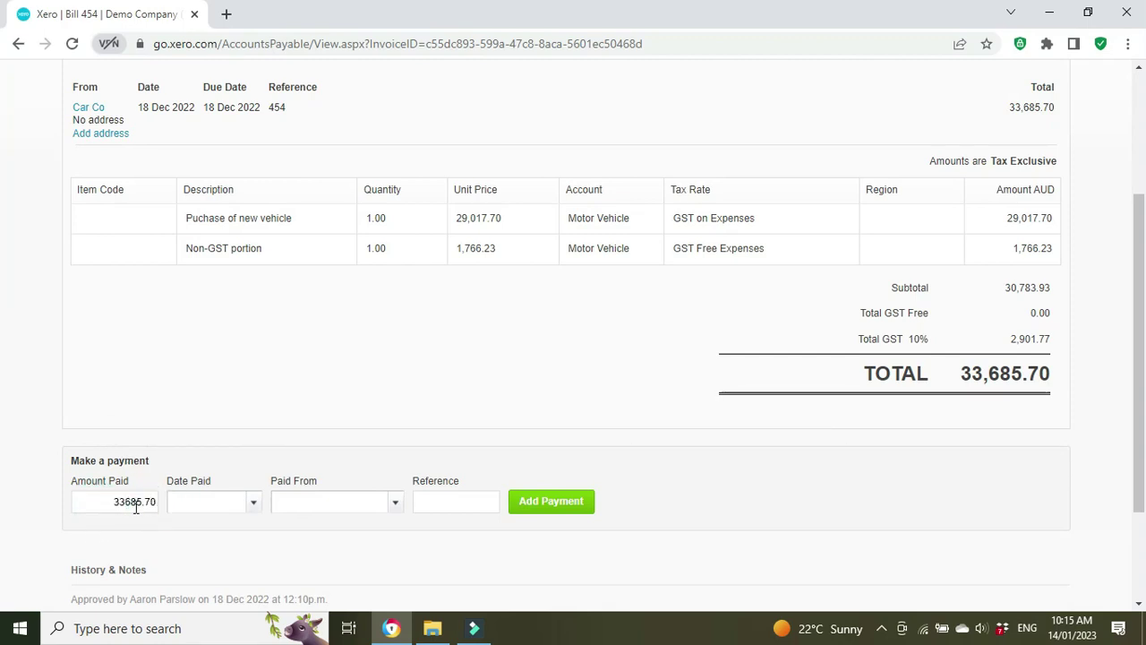
left_click_drag(102, 504, 166, 504)
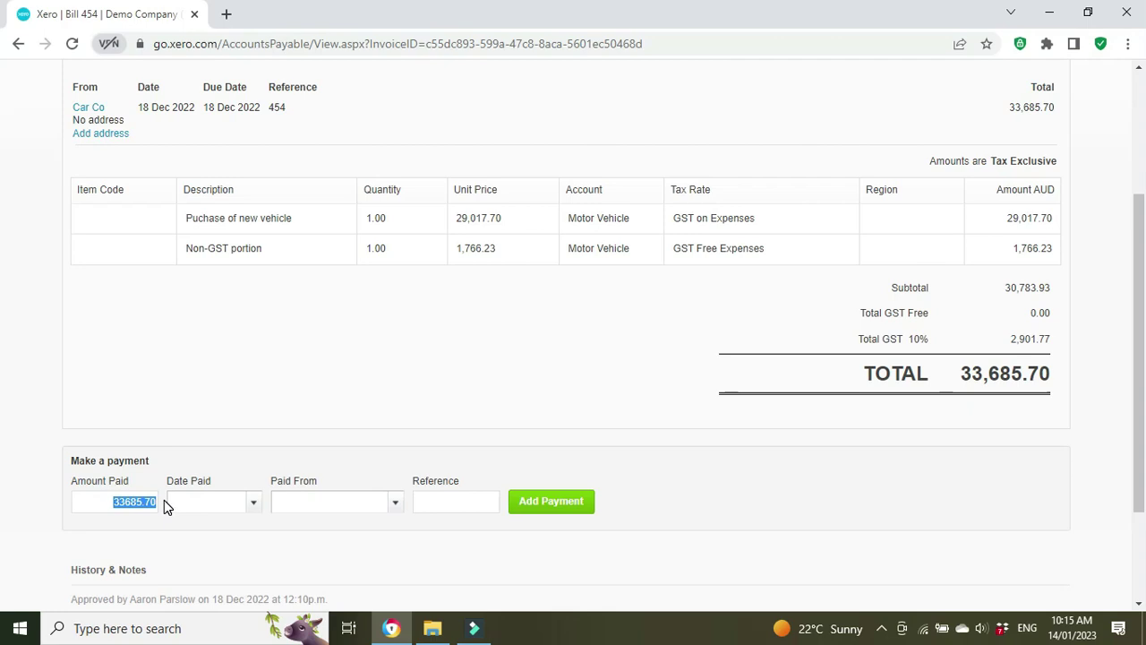
type("4500")
key("Tab")
Date the payment 10 Jan 2023, pay it from 090 - Business Bank Account, and add it
left_click(253, 504)
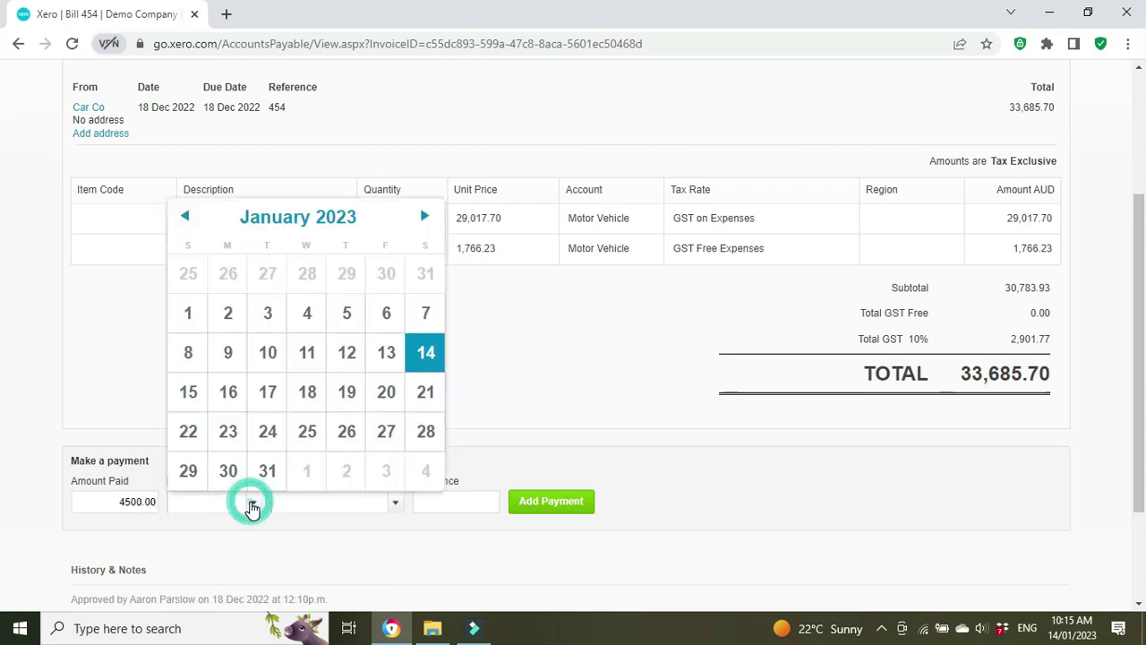
left_click(269, 352)
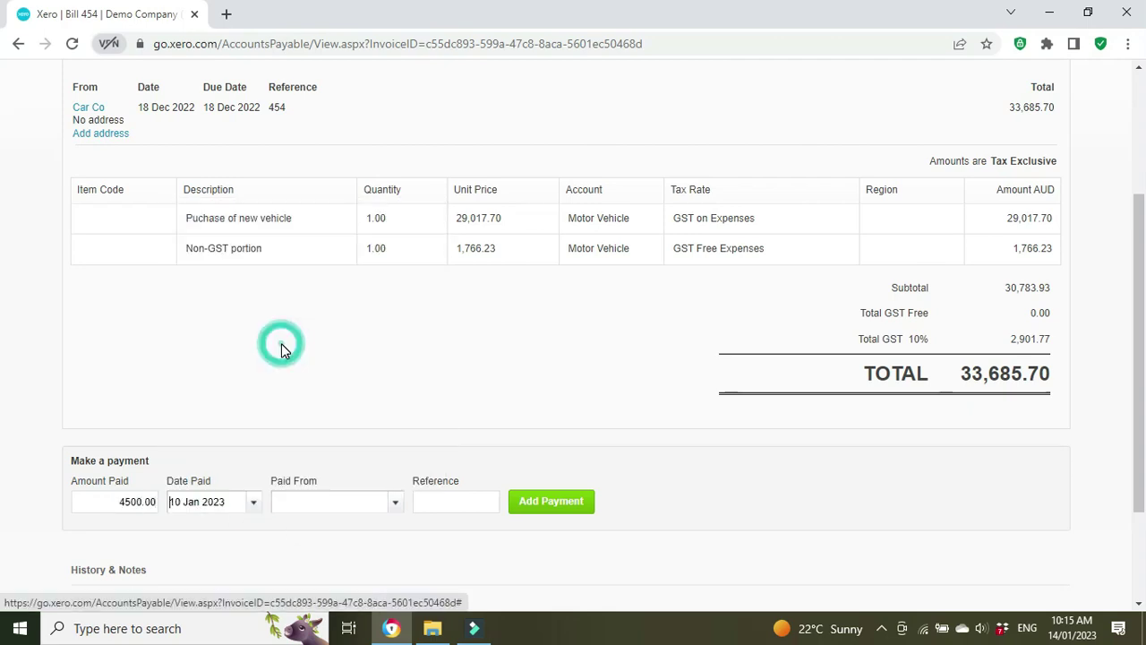
left_click(396, 504)
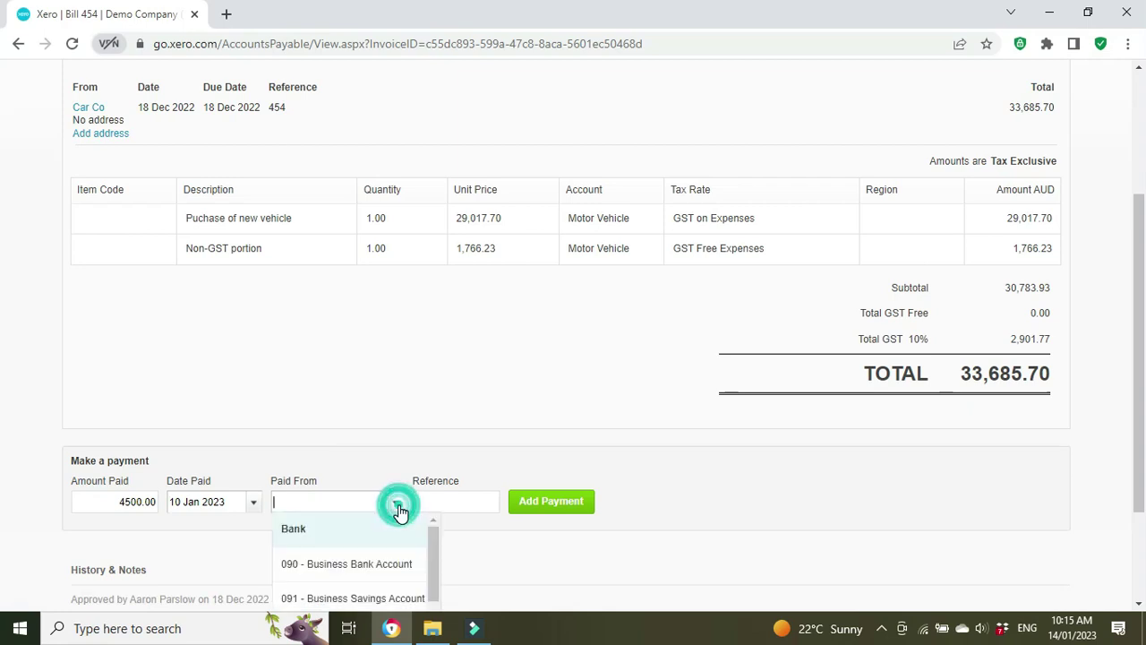
scroll(545, 418, "down", 1)
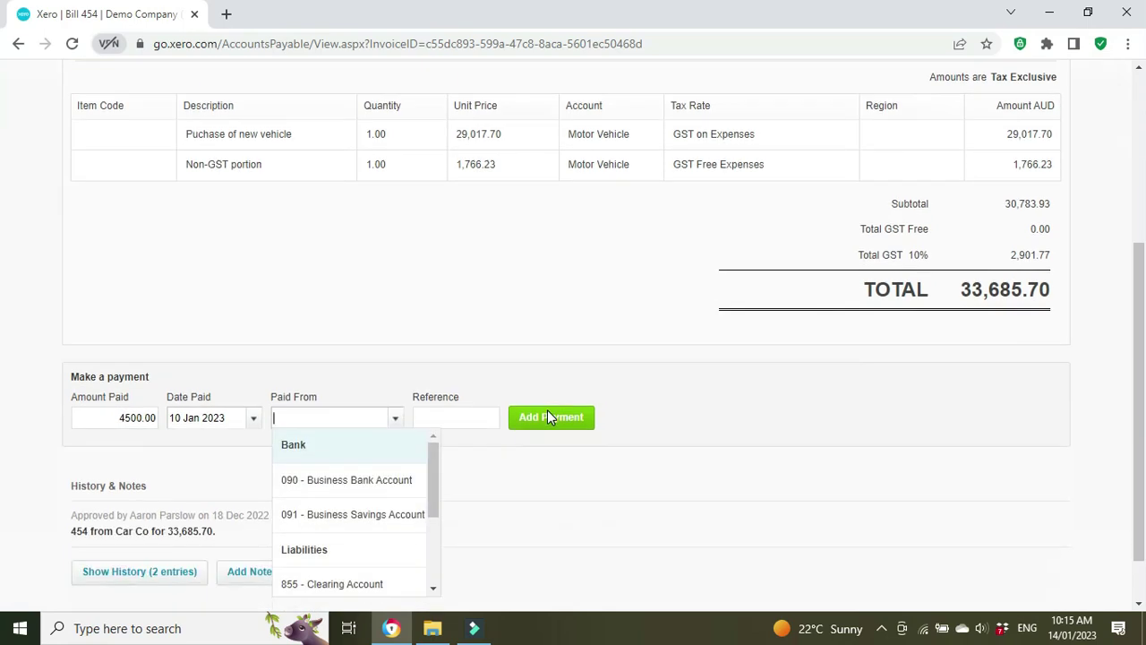
left_click(382, 481)
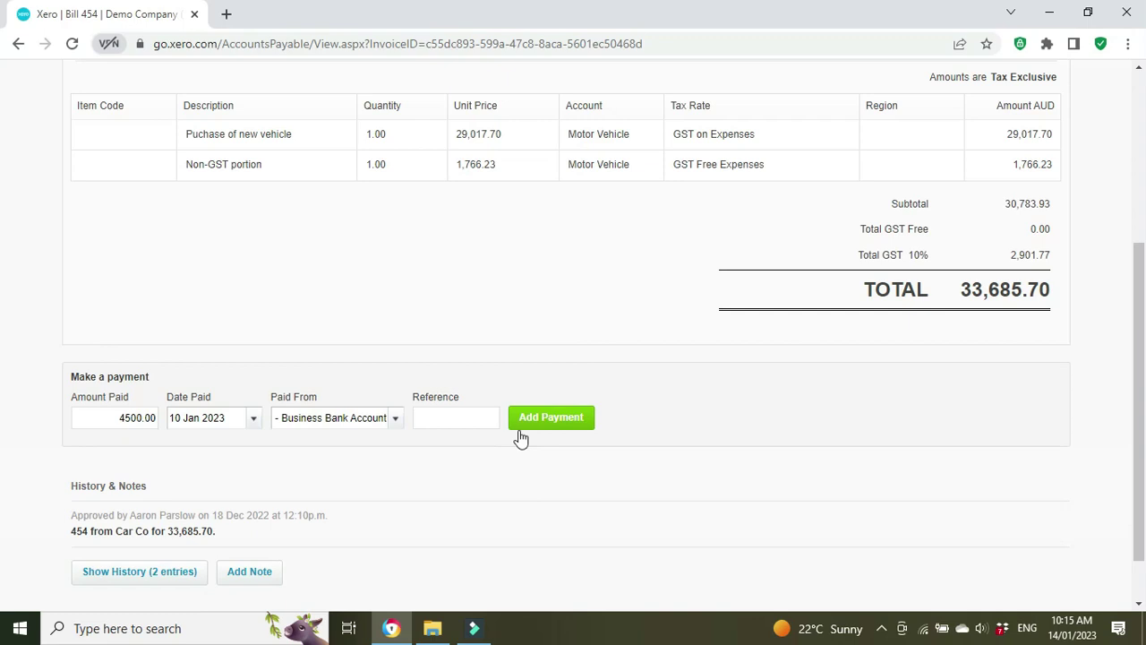
left_click(566, 419)
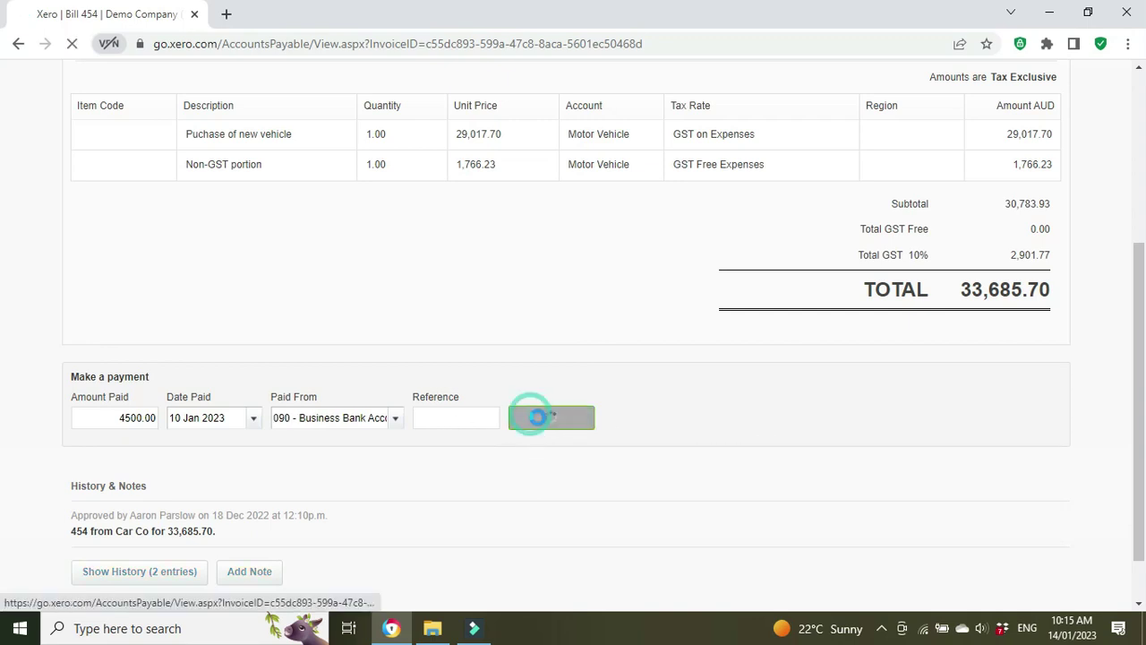
scroll(506, 389, "down", 3)
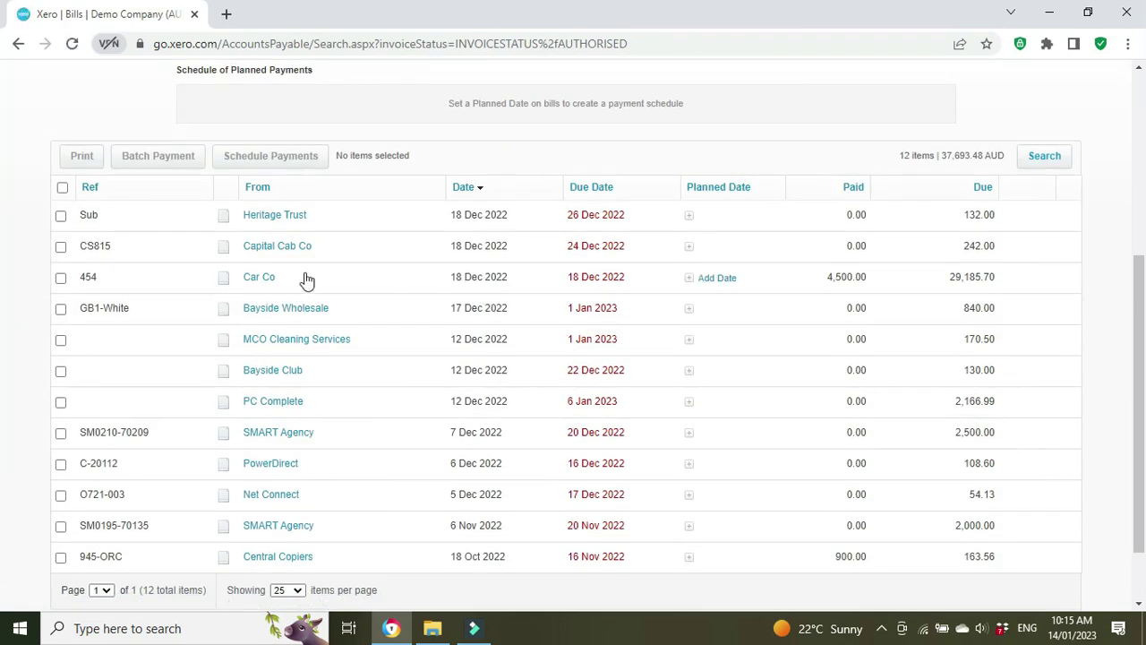
Open Car Co Bill 454 and check it shows 29,185.70 due after the 4,500.00 payment
left_click(259, 278)
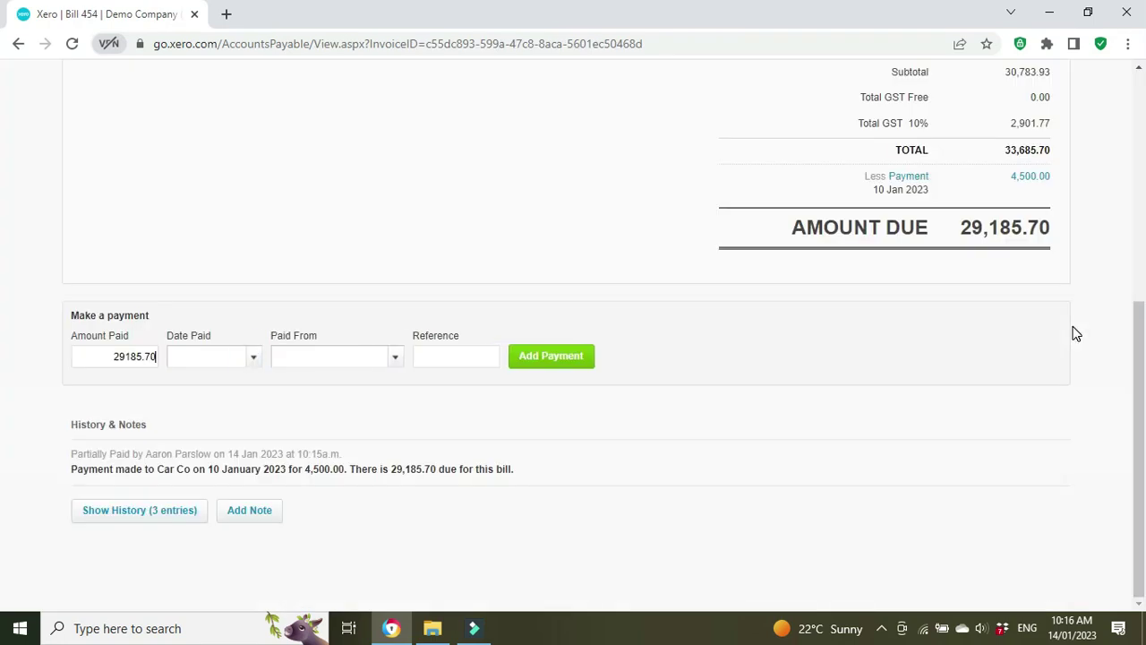
scroll(1076, 333, "up", 3)
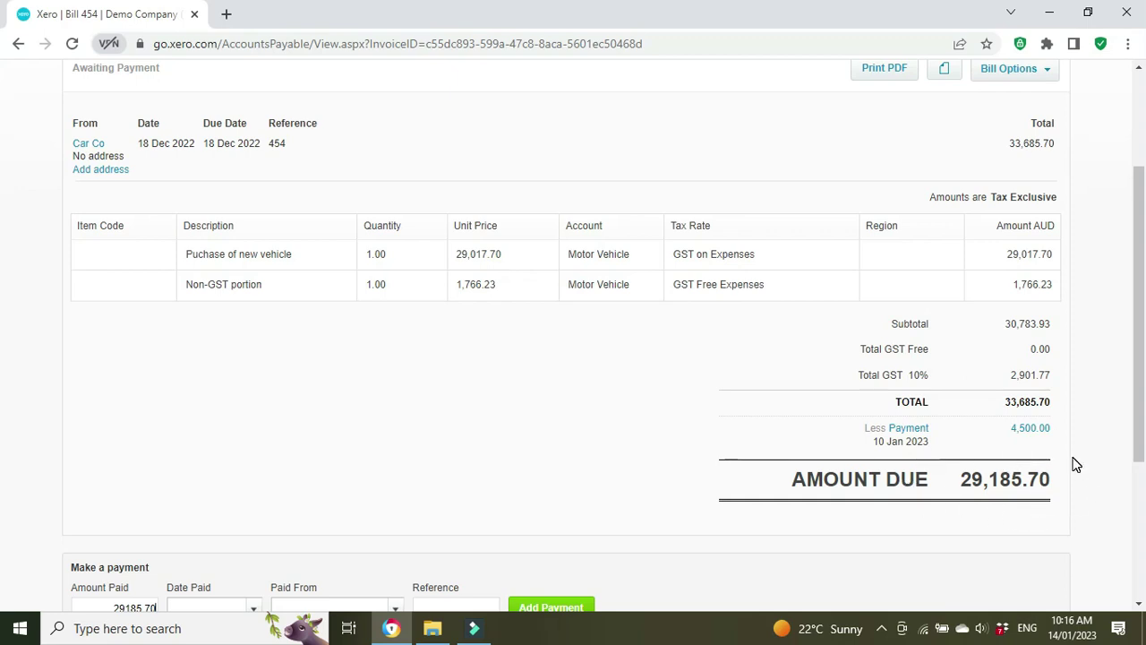
scroll(1076, 463, "down", 1)
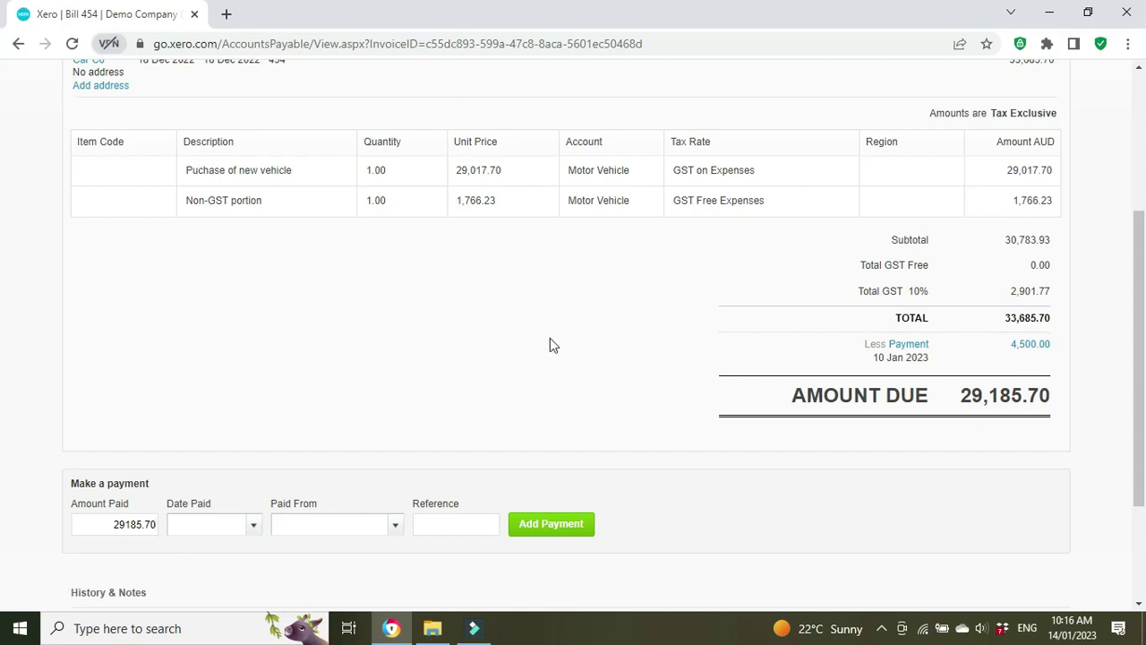
Open the 4,500.00 payment in a new tab and Remove & Redo it, then return to Bill 454
right_click(1045, 349)
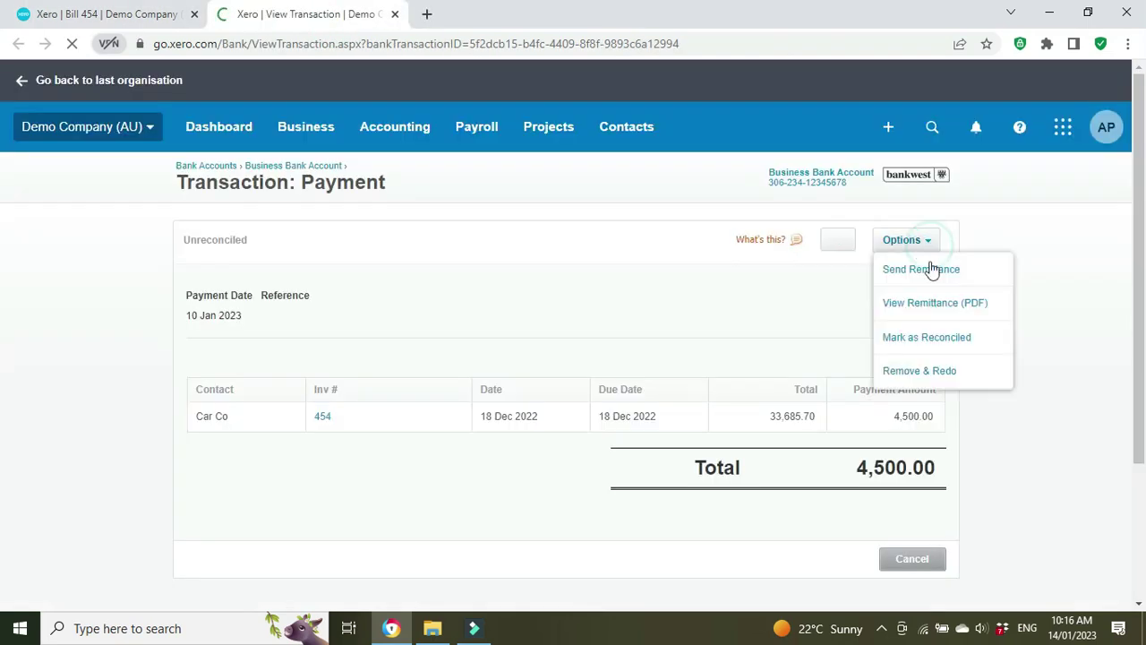
left_click(948, 376)
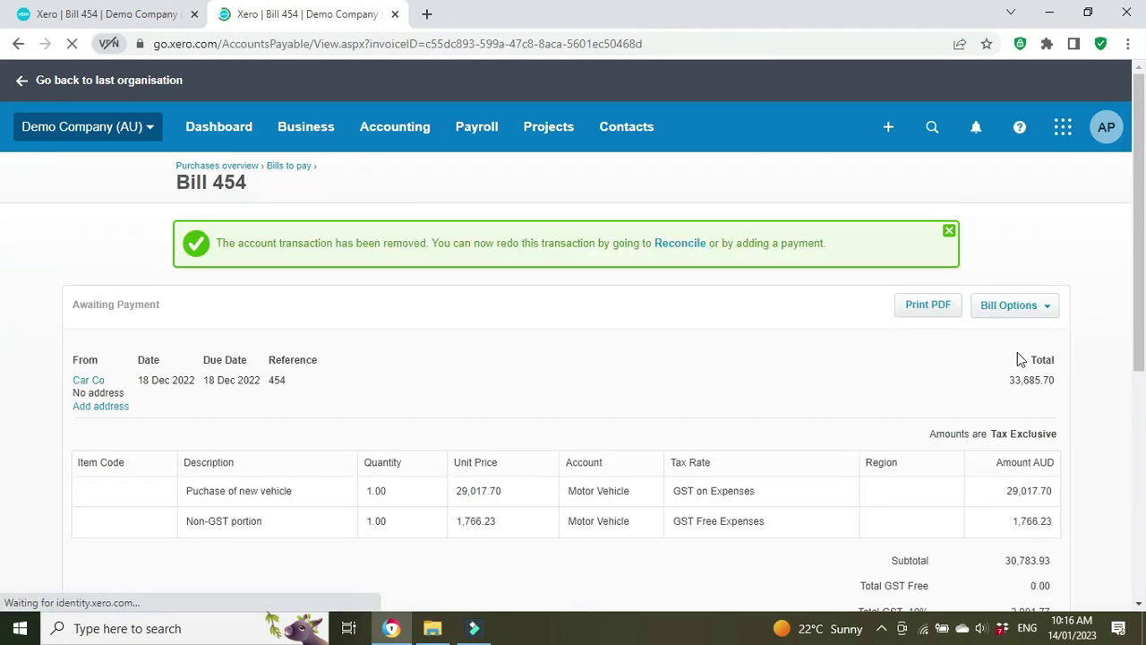
scroll(1017, 359, "down", 5)
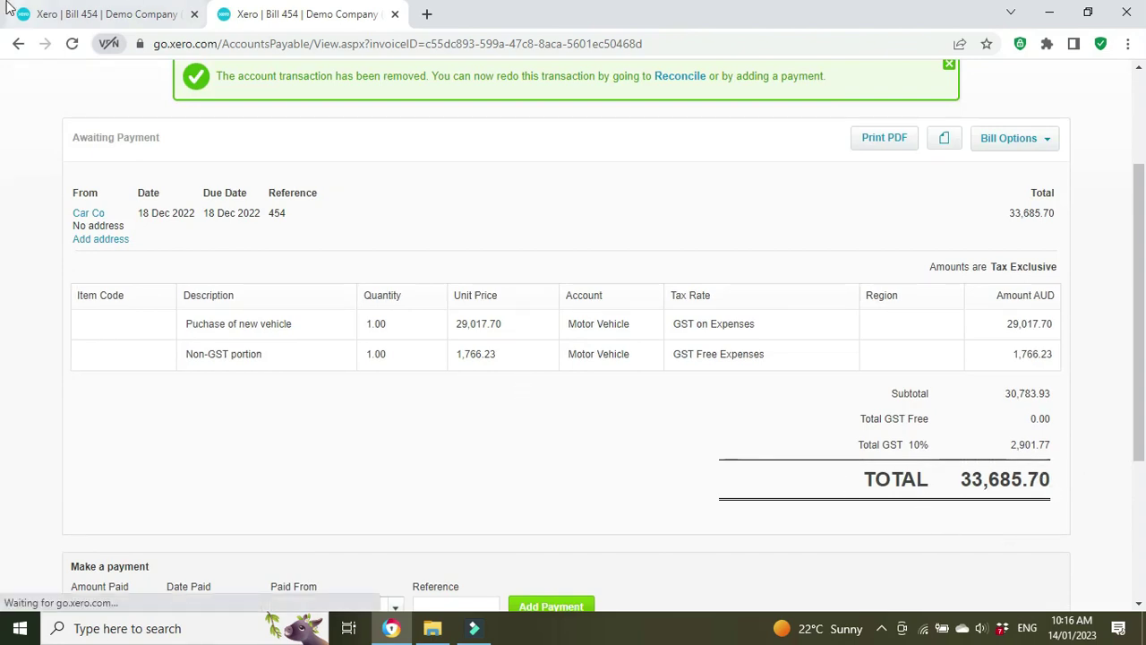
left_click(63, 13)
scroll(229, 161, "up", 5)
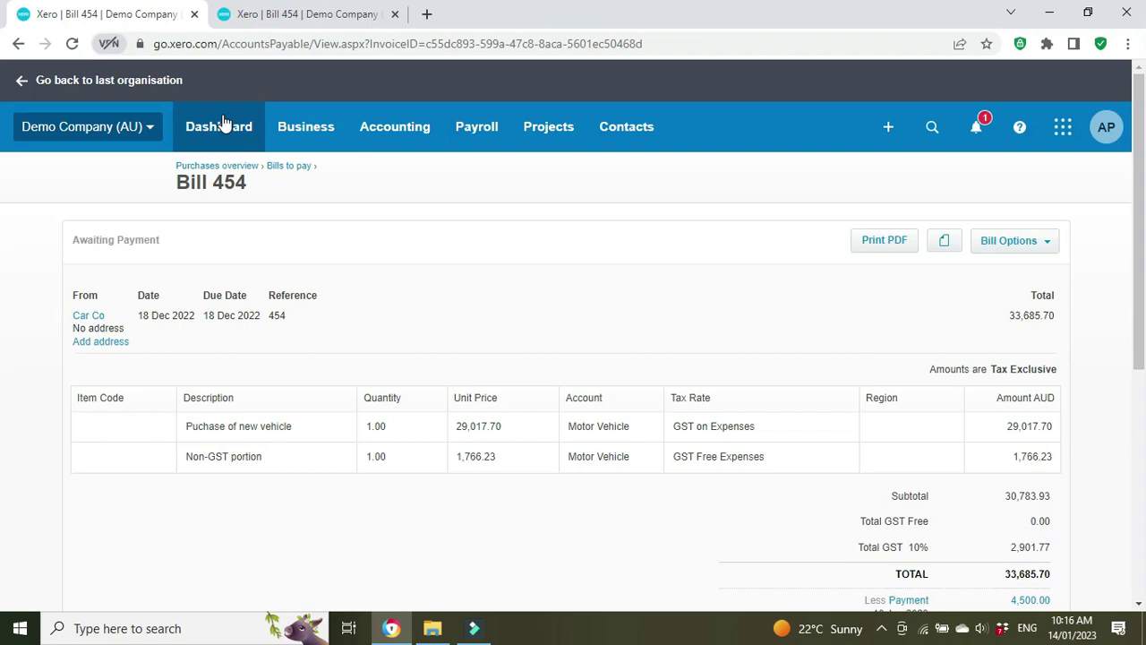
Reconcile the Business Bank Account and use Find & Match on the 12 Dec SMART Agency 4,500.00 line
left_click(224, 123)
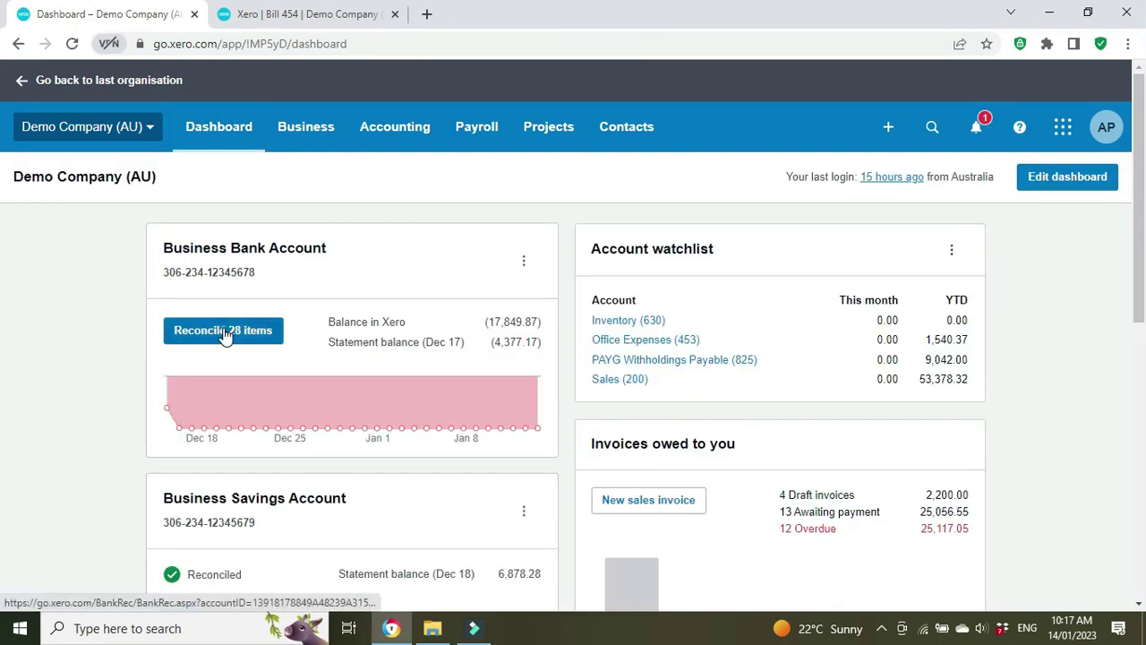
left_click(224, 330)
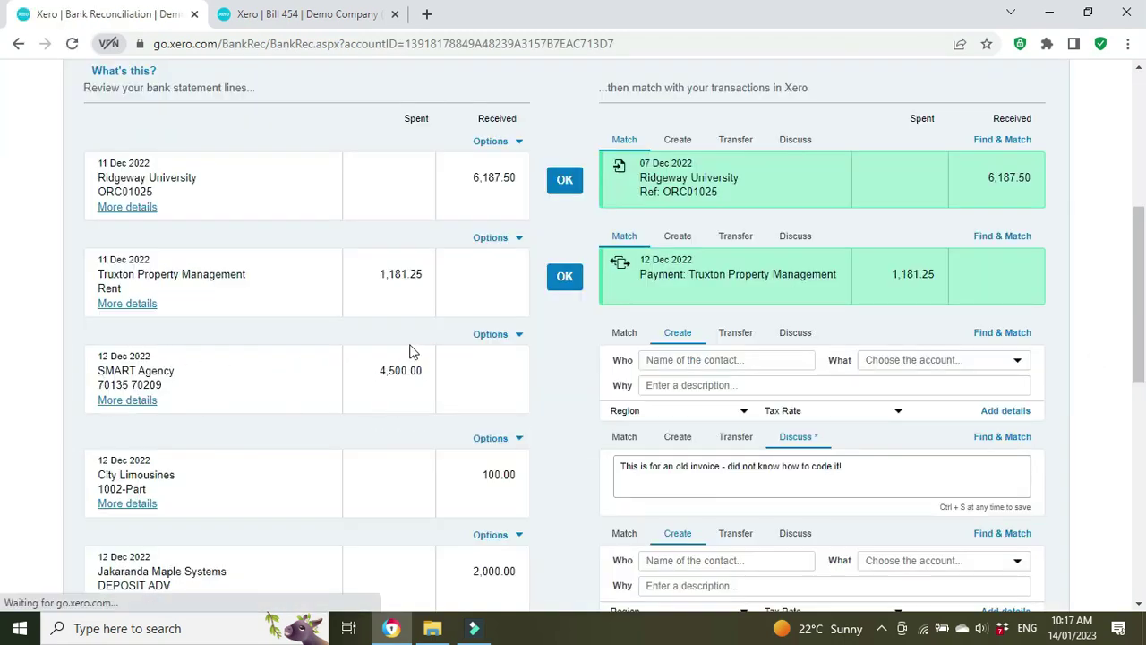
left_click(251, 13)
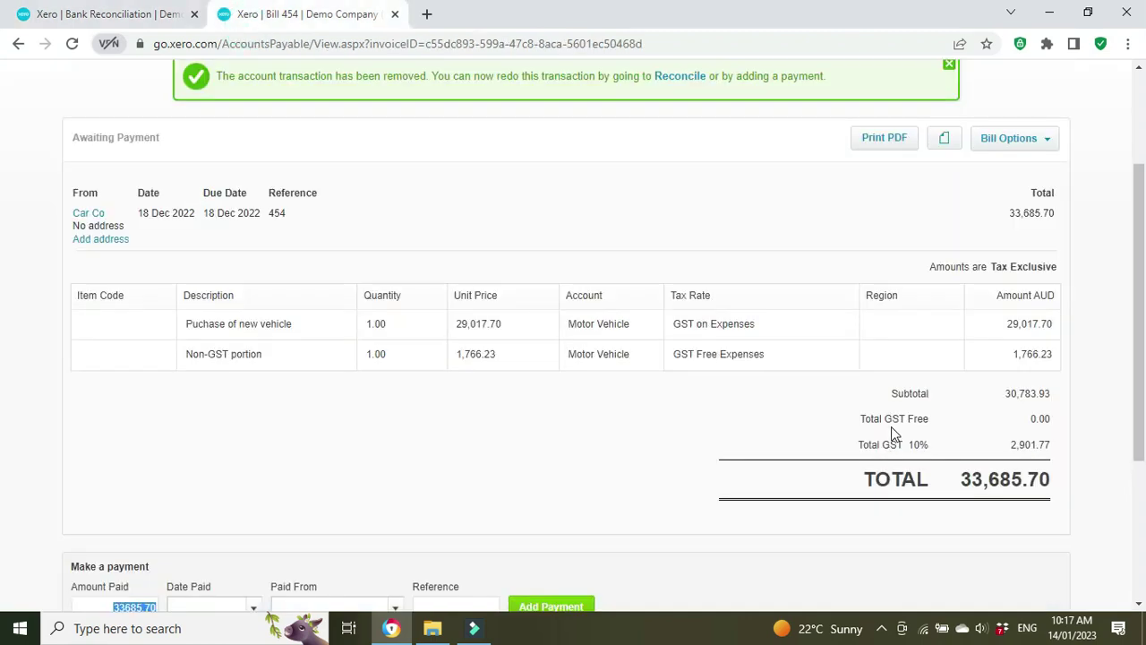
left_click(112, 13)
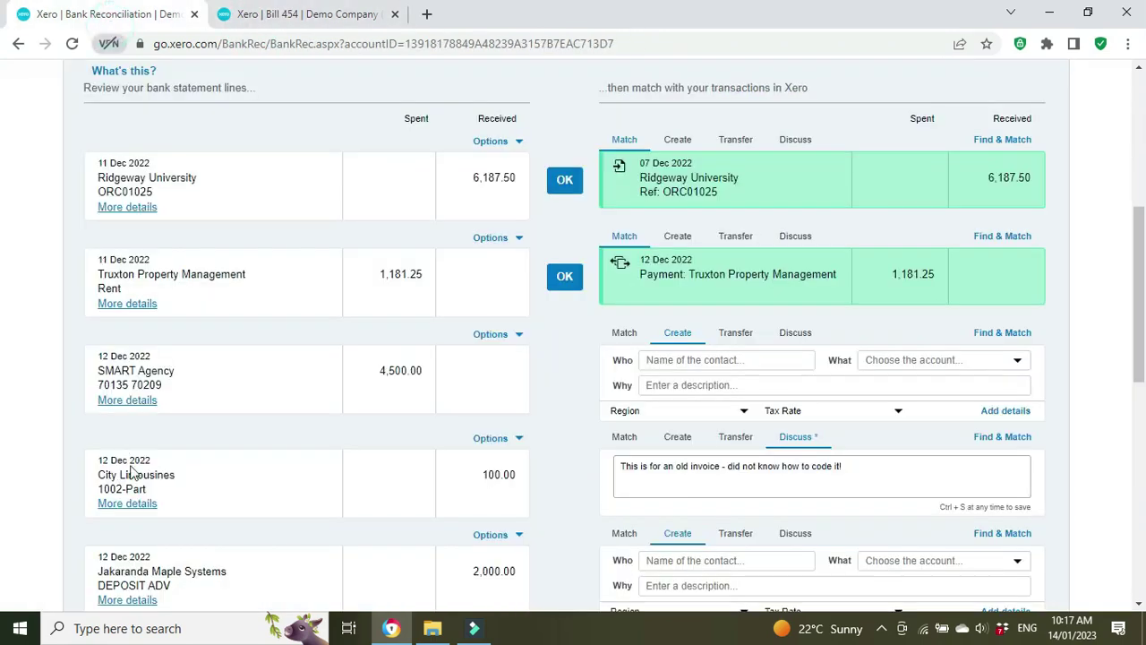
left_click(1009, 334)
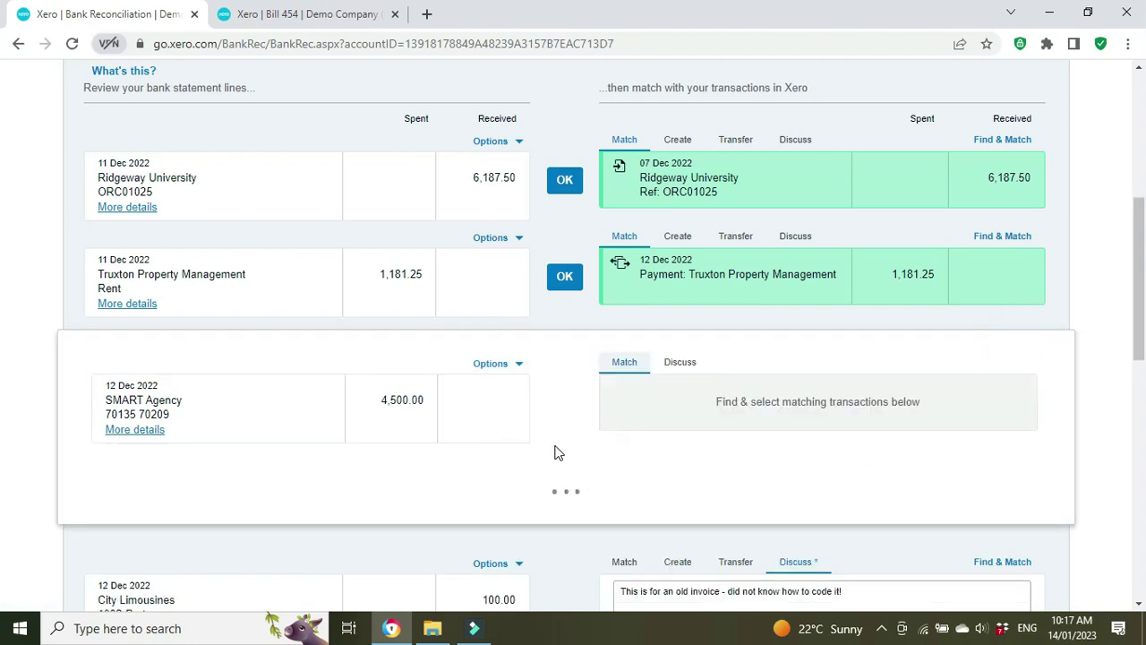
scroll(577, 414, "down", 2)
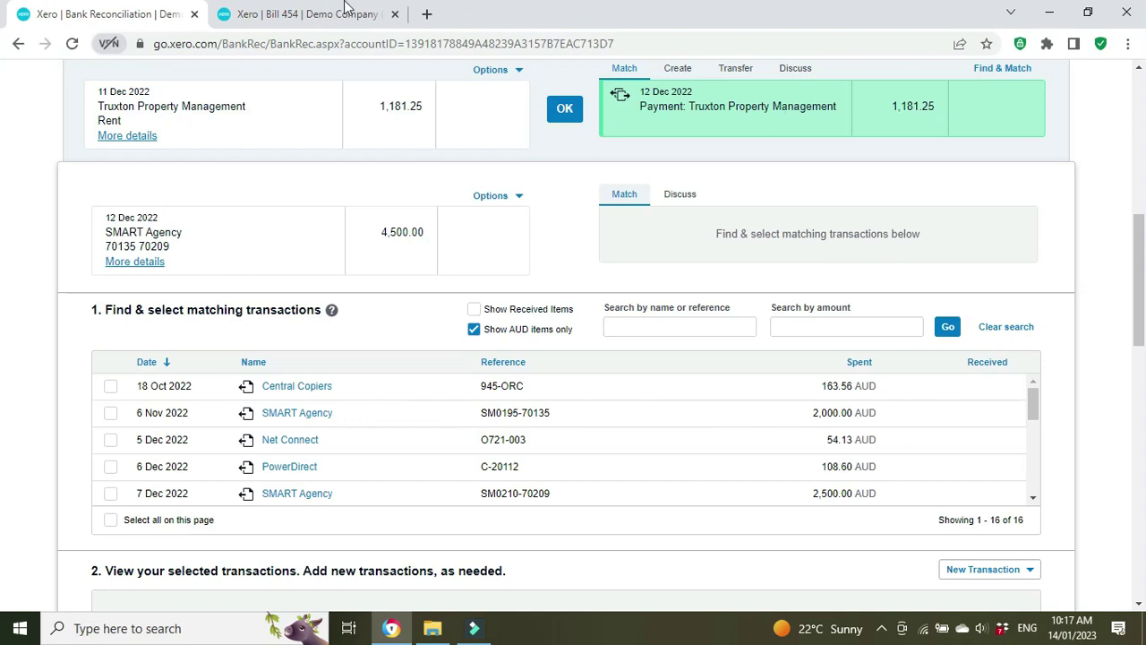
left_click(303, 14)
scroll(278, 262, "up", 1)
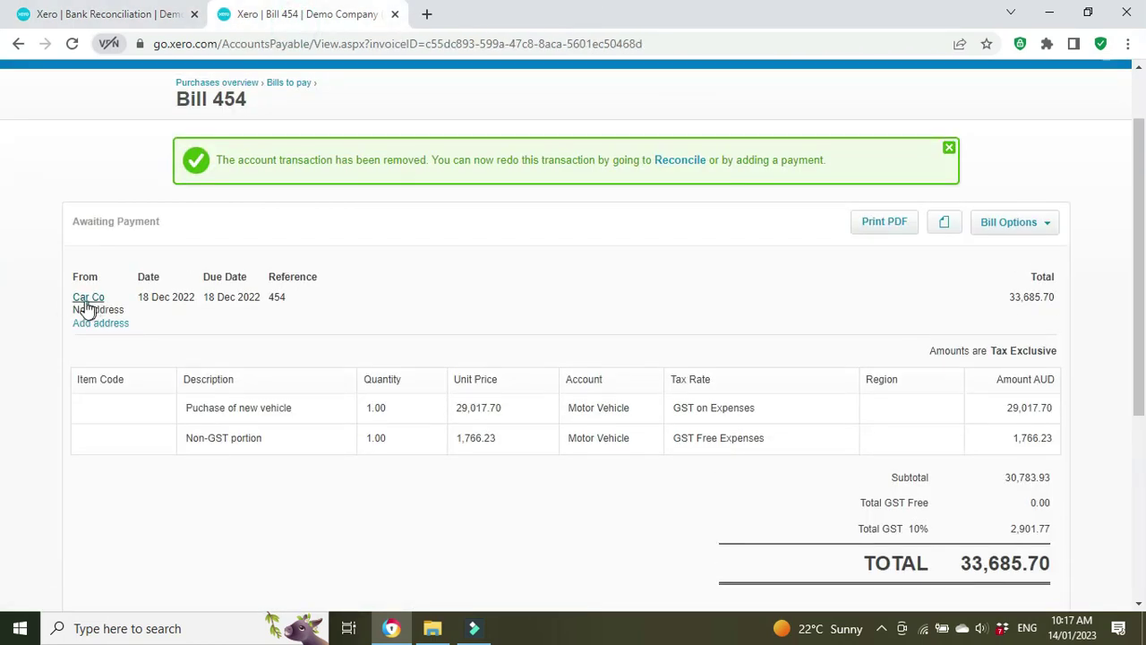
Match the SMART Agency 4,500.00 line to a 4,500.00 split of Car Co bill 454, leaving 29,185.70, and reconcile
left_click(126, 20)
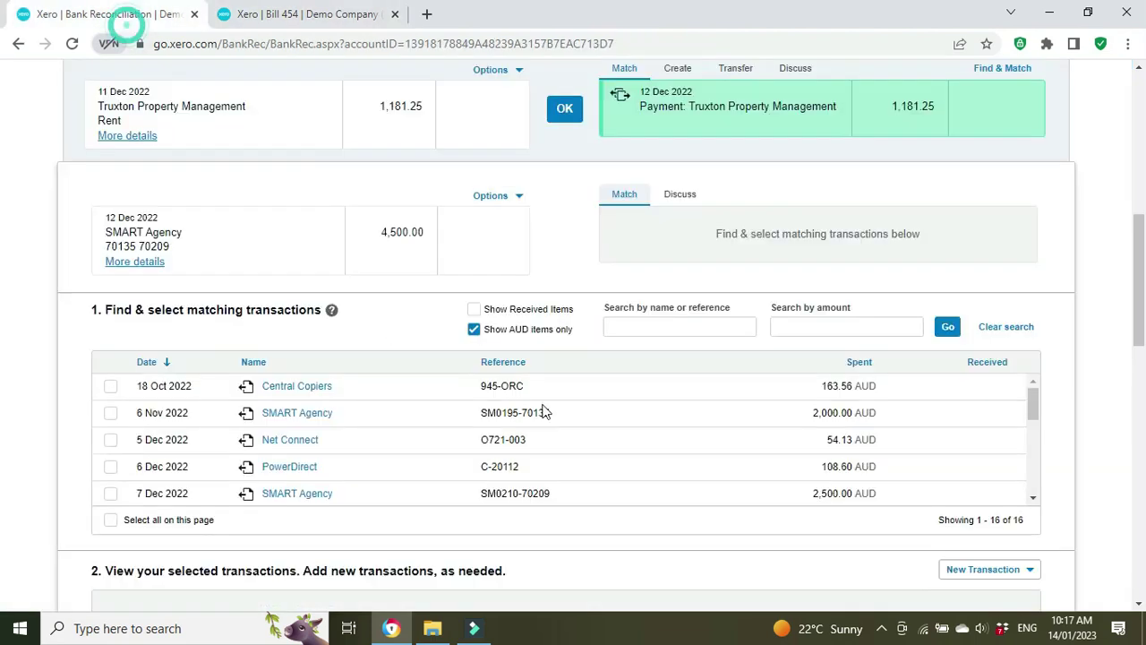
left_click(654, 327)
type("car")
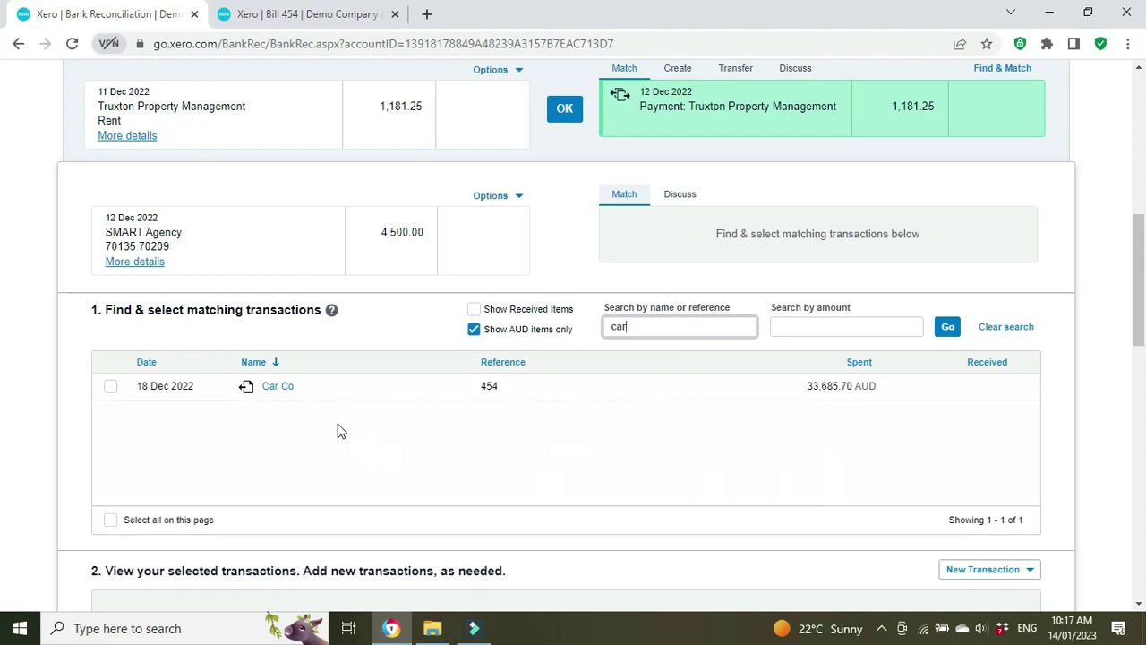
left_click(110, 385)
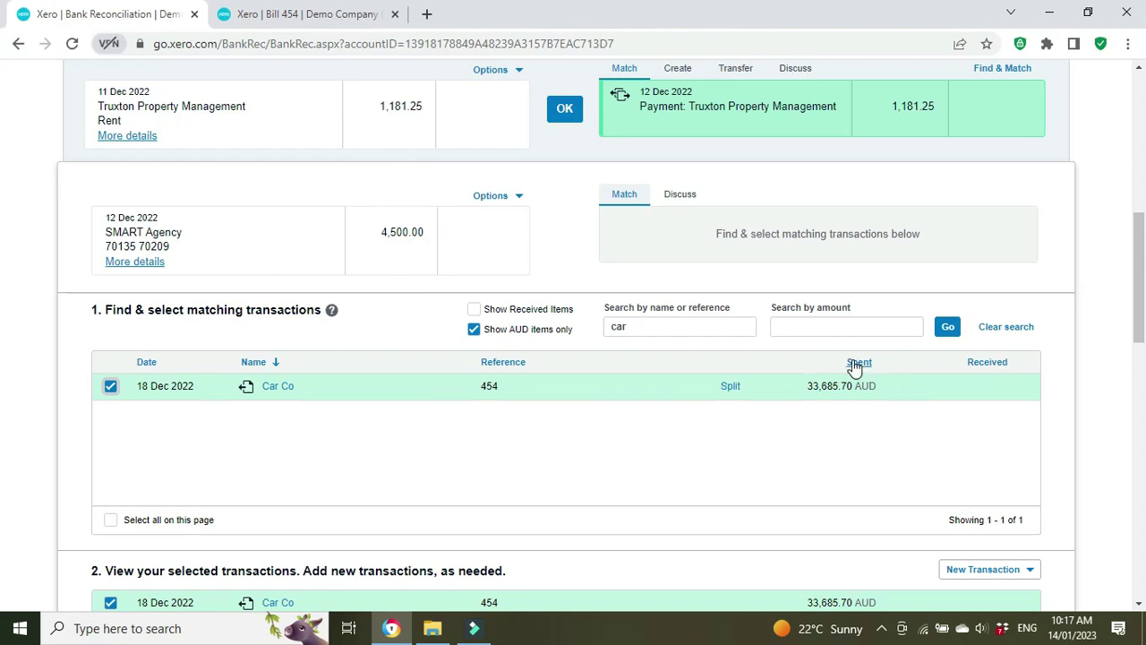
left_click(729, 386)
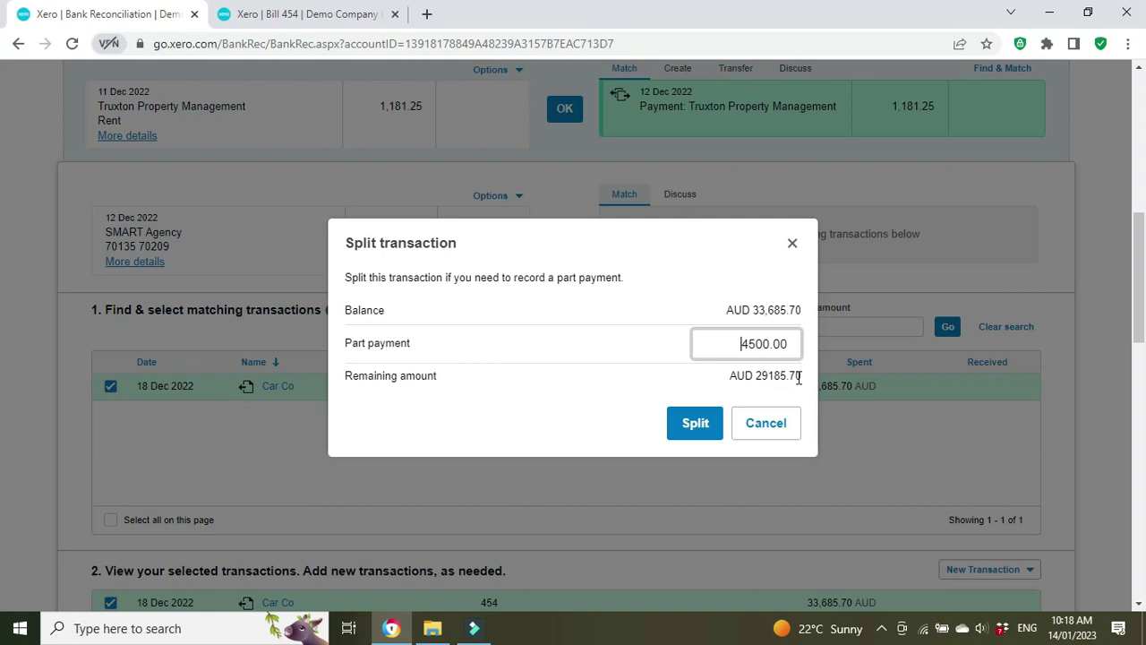
left_click(695, 423)
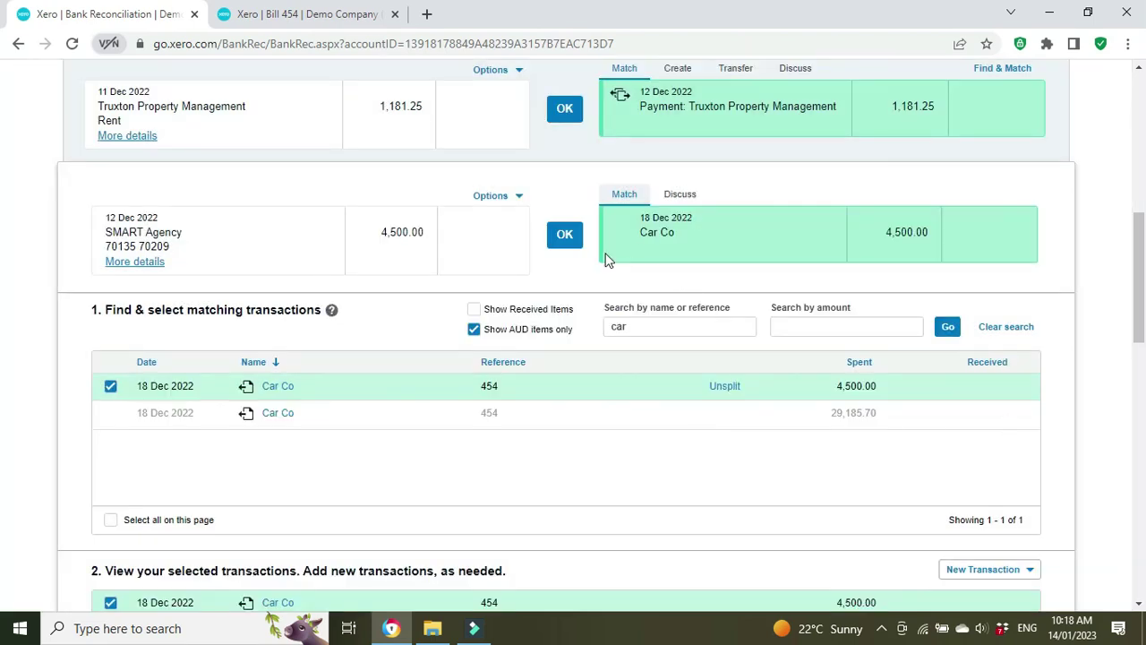
left_click(564, 234)
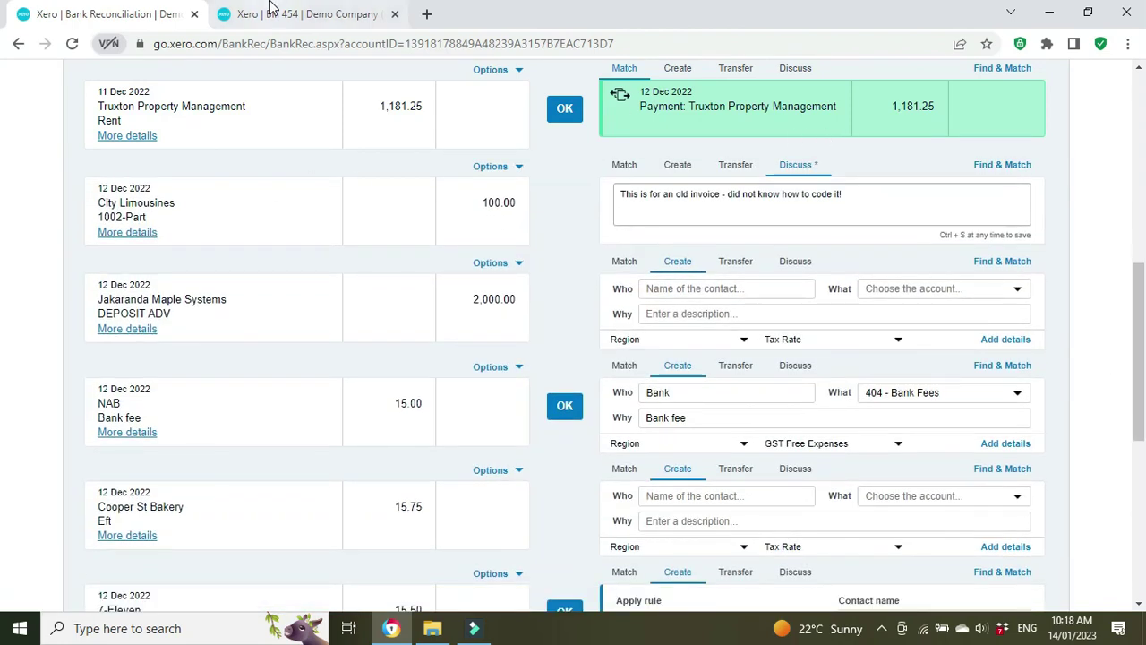
left_click(272, 9)
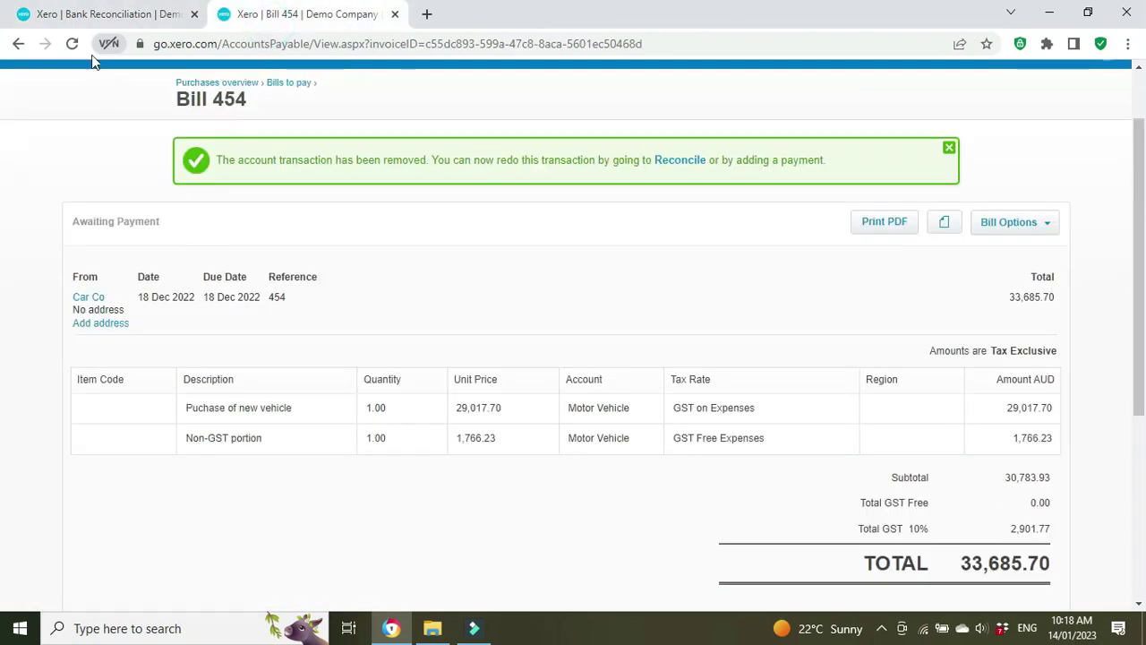
left_click(71, 43)
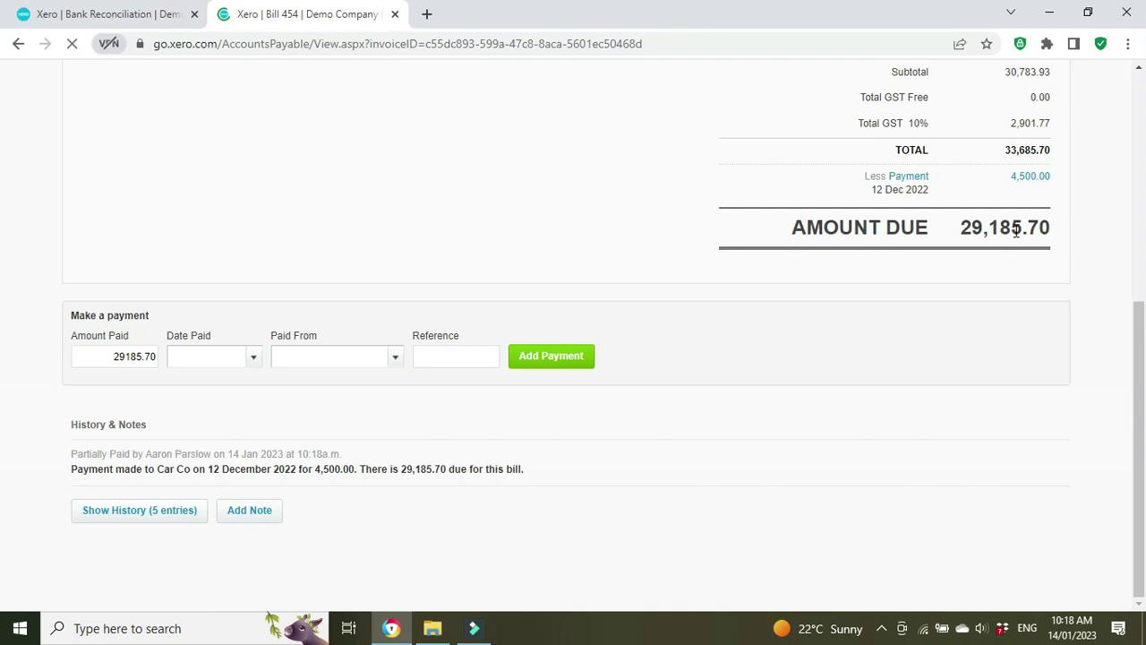
scroll(608, 286, "up", 2)
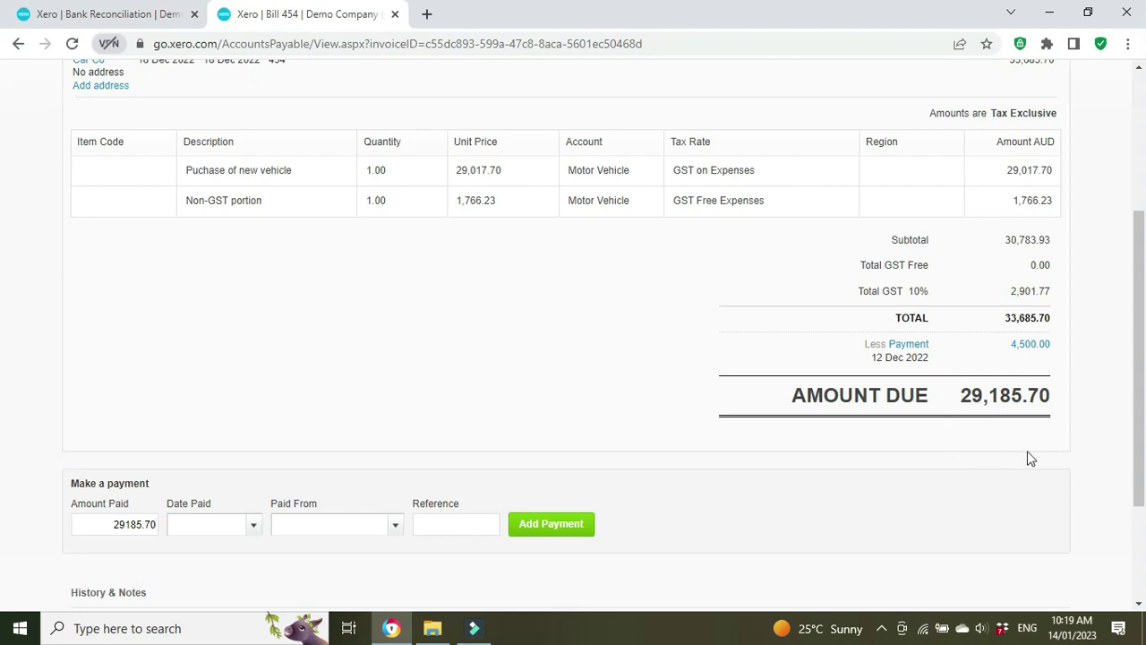
left_click(96, 11)
scroll(567, 153, "up", 8)
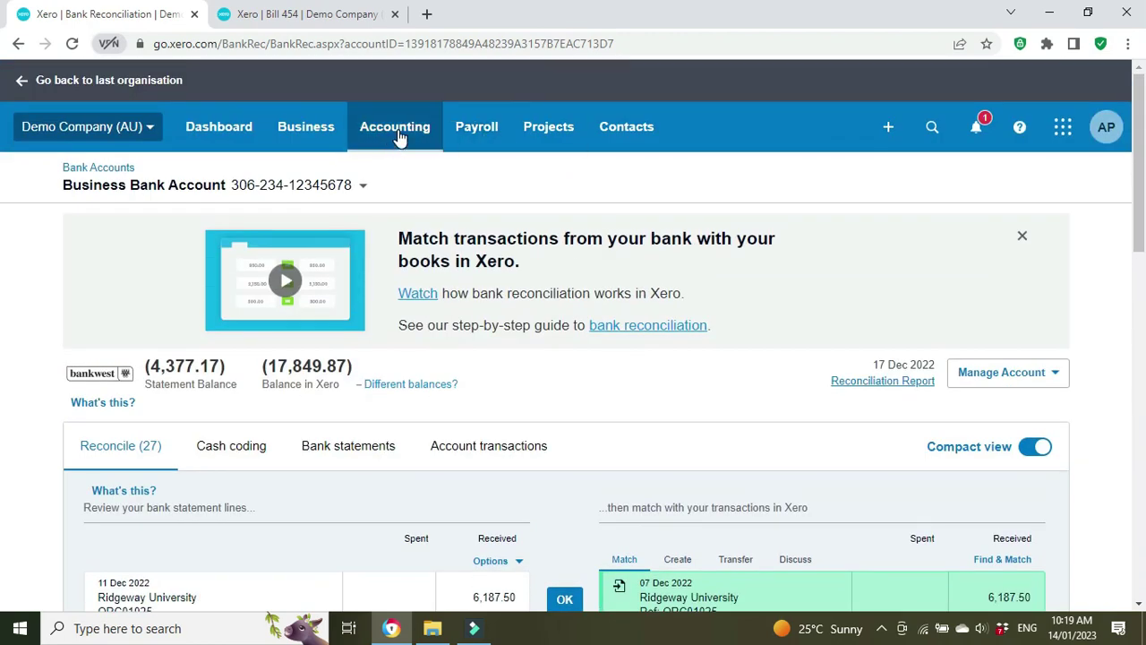
Open Accounting > Chart of accounts filtered to Liabilities and review Accounts Payable (800)
left_click(399, 134)
scroll(429, 242, "down", 3)
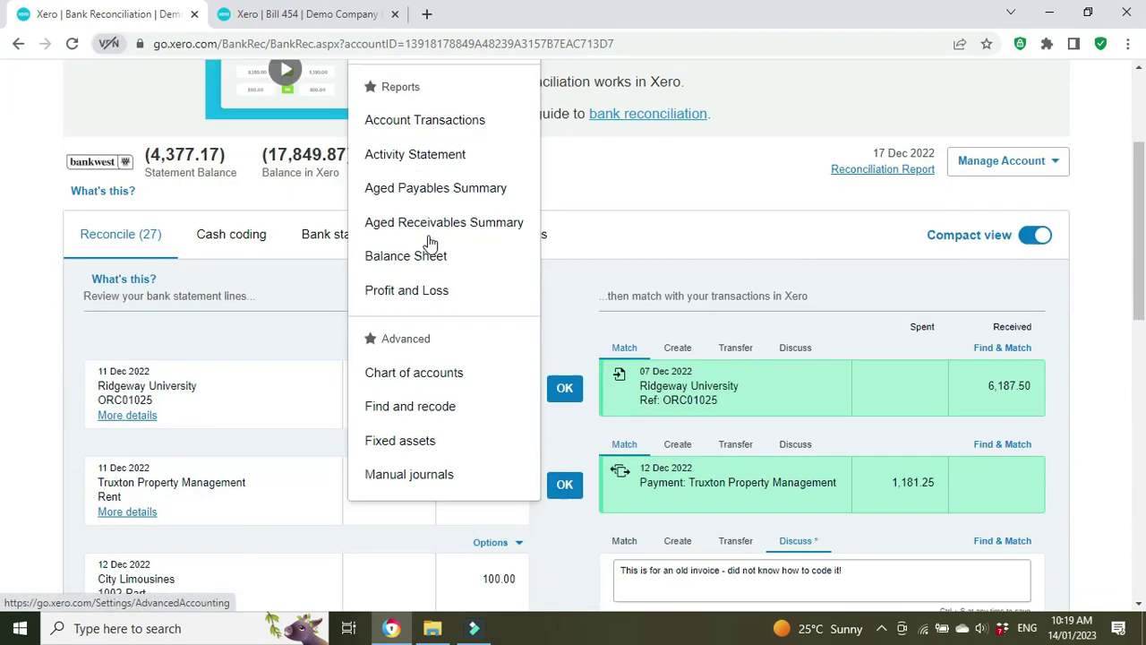
left_click(415, 336)
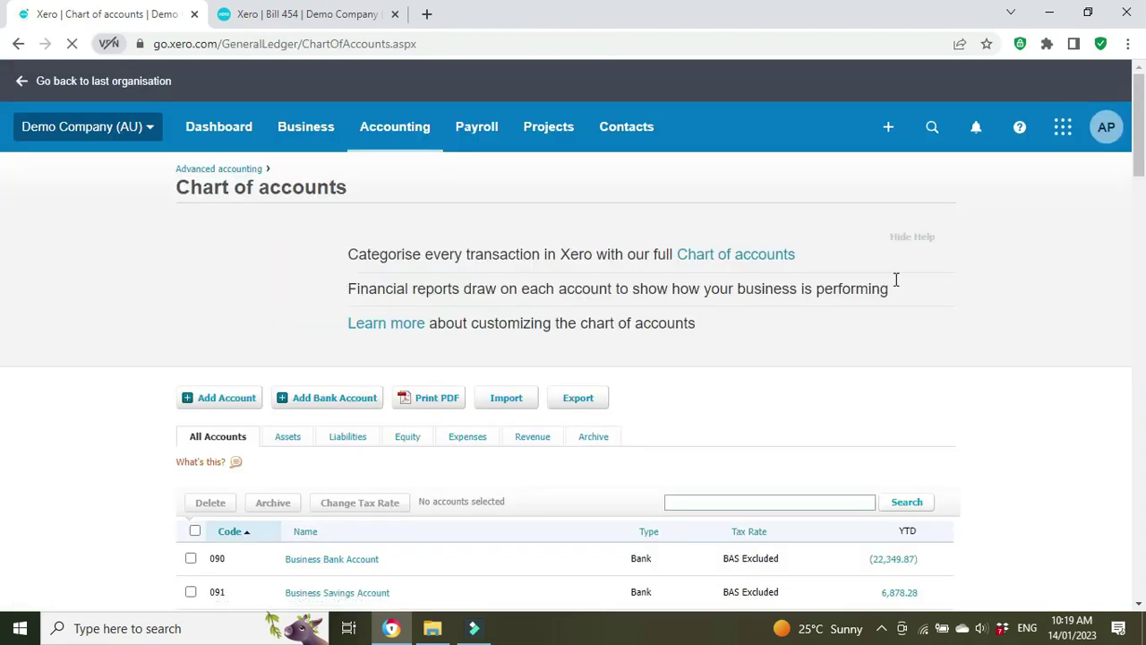
left_click(347, 437)
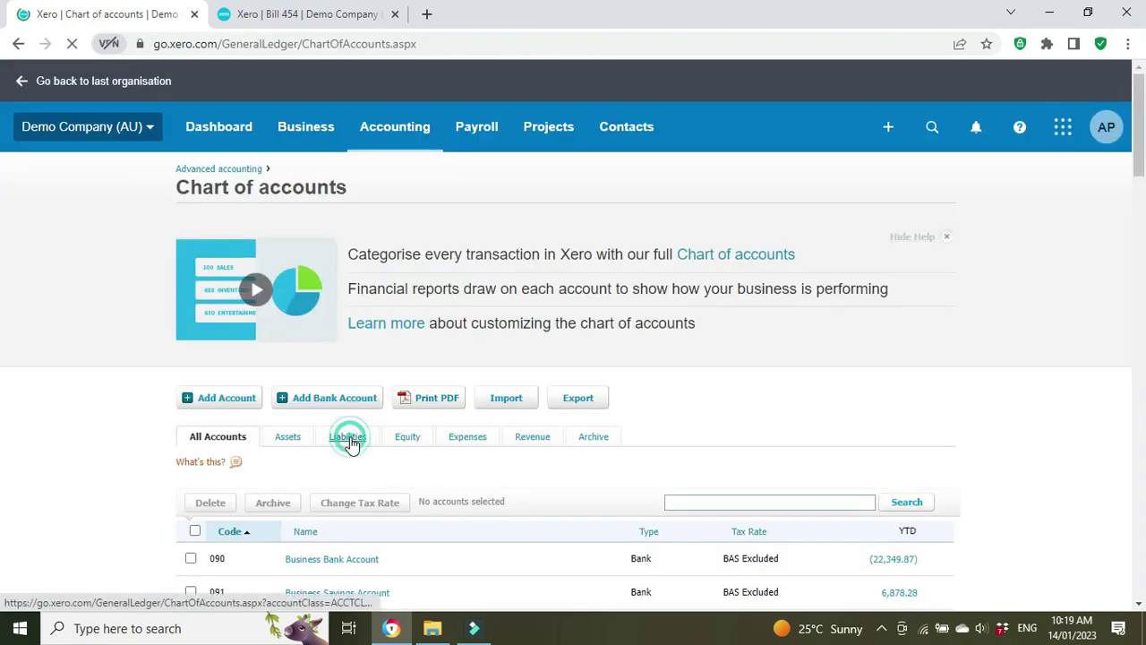
scroll(1066, 333, "down", 3)
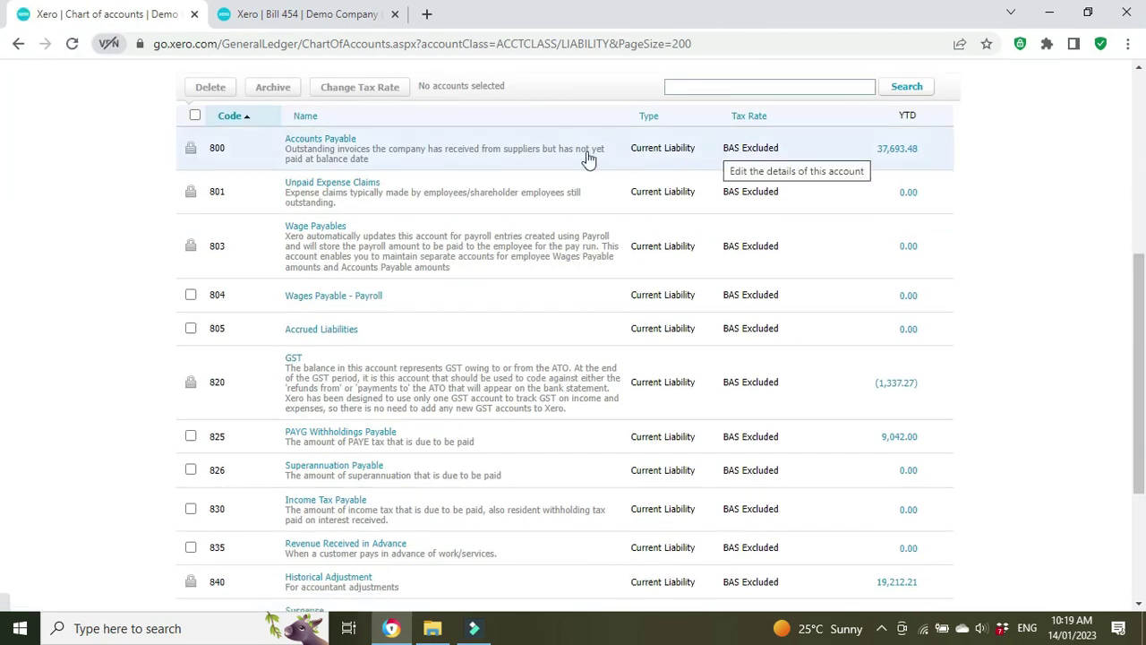
left_click(320, 140)
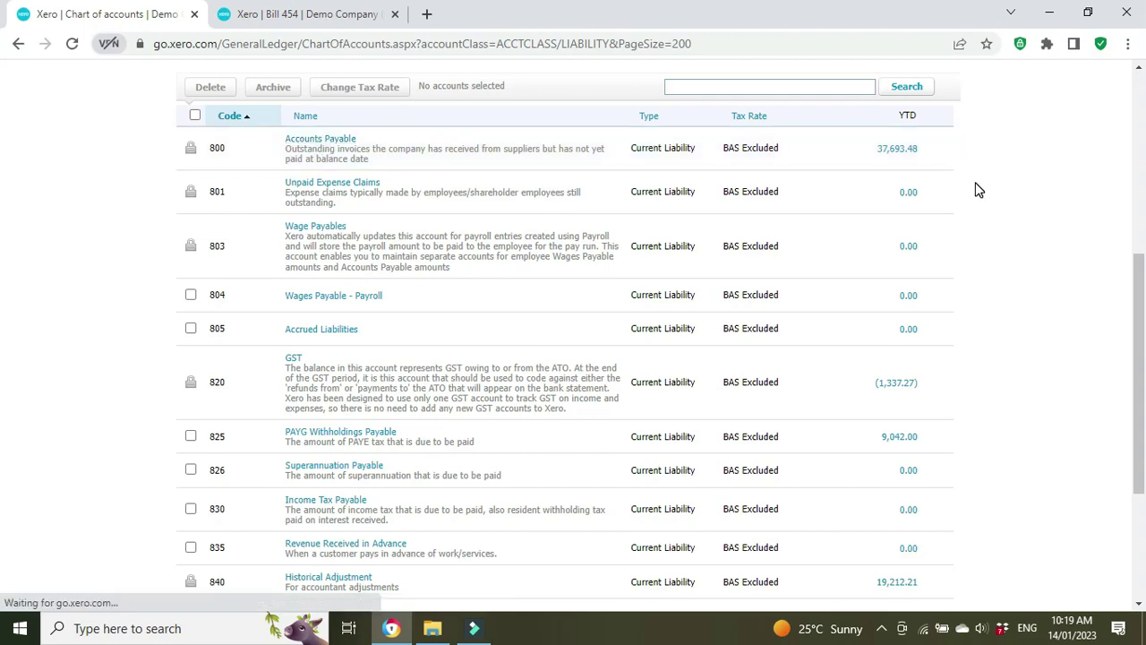
scroll(1025, 203, "down", 3)
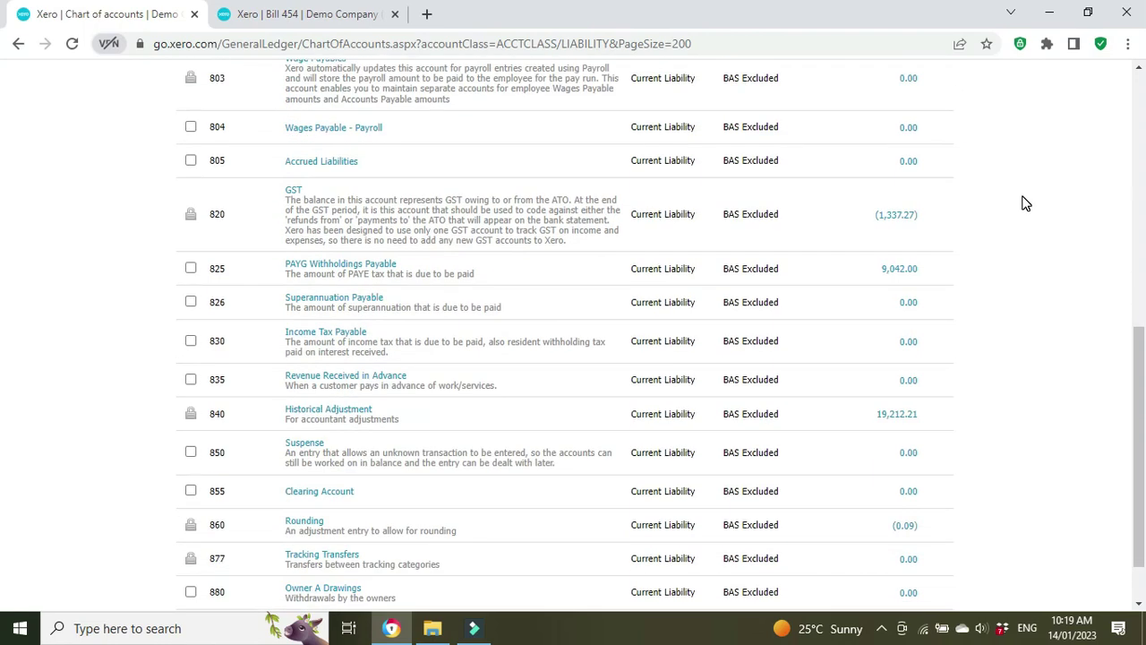
scroll(1025, 203, "down", 1)
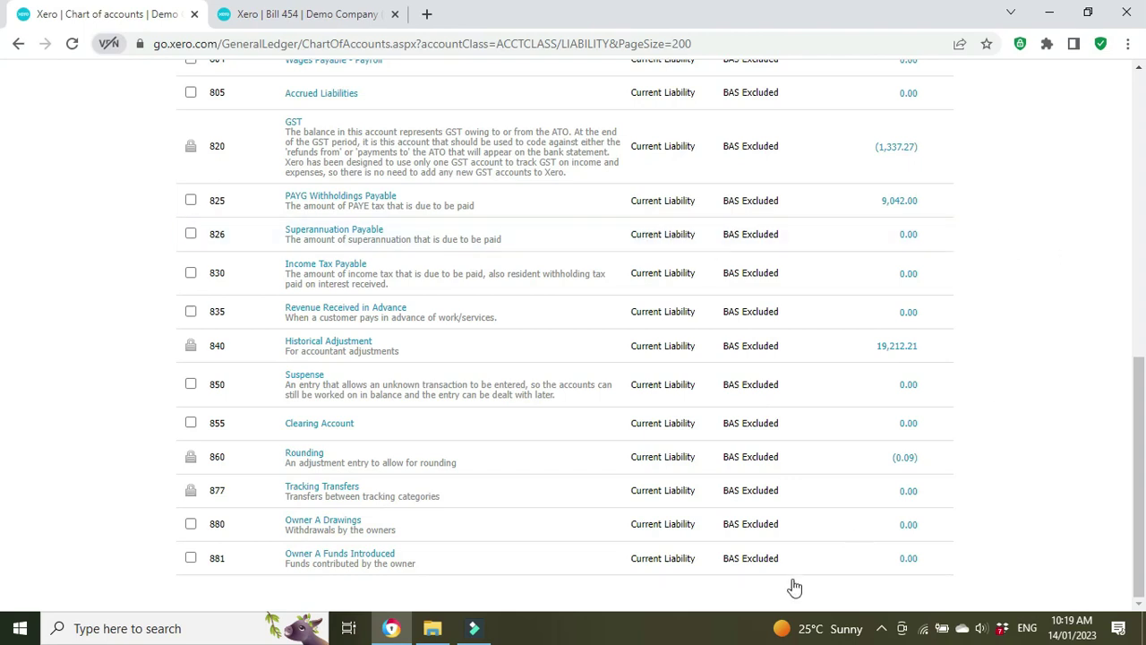
scroll(707, 474, "up", 4)
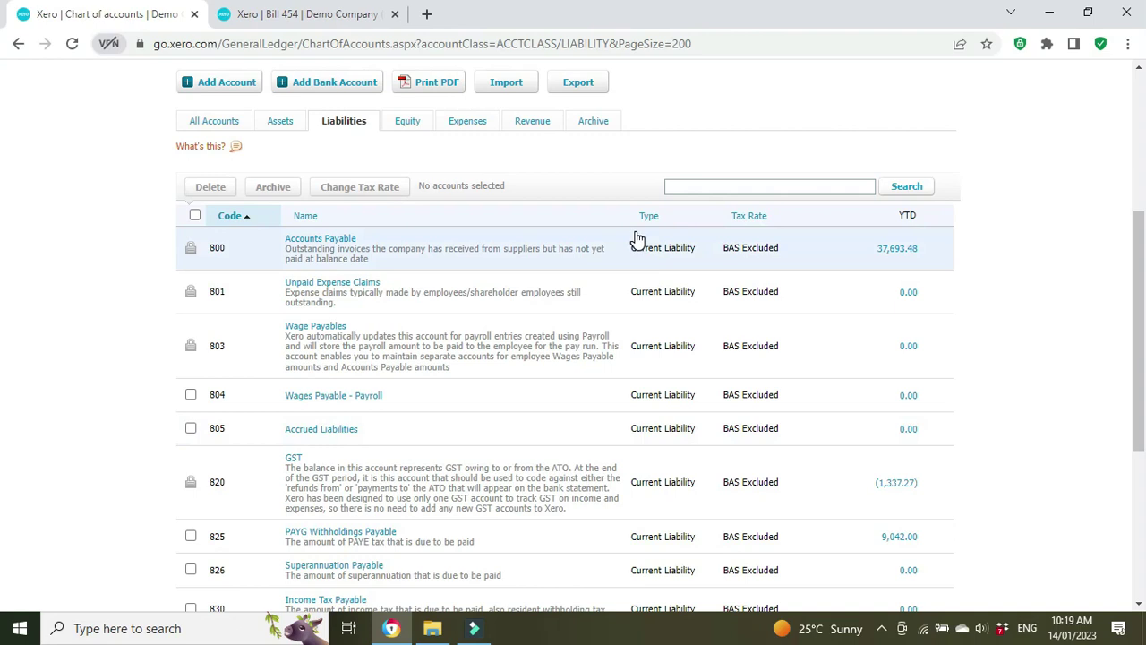
scroll(637, 251, "down", 4)
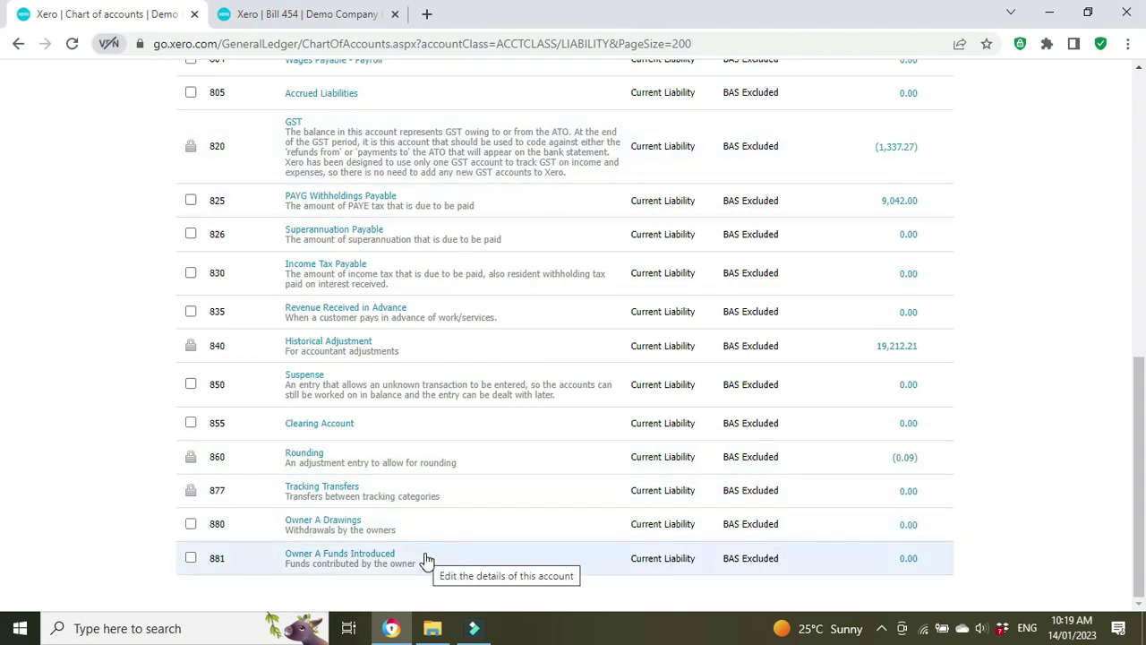
Add a Non-current Liability account with code 890 named 'Loan - Finance Co'
scroll(425, 561, "up", 7)
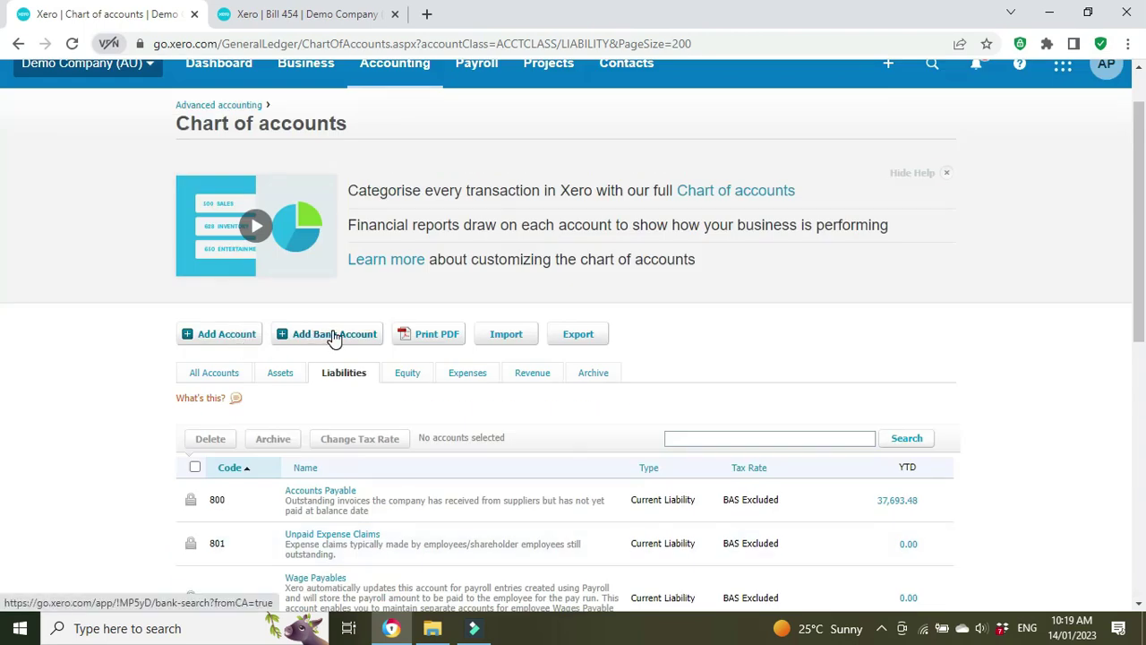
left_click(231, 335)
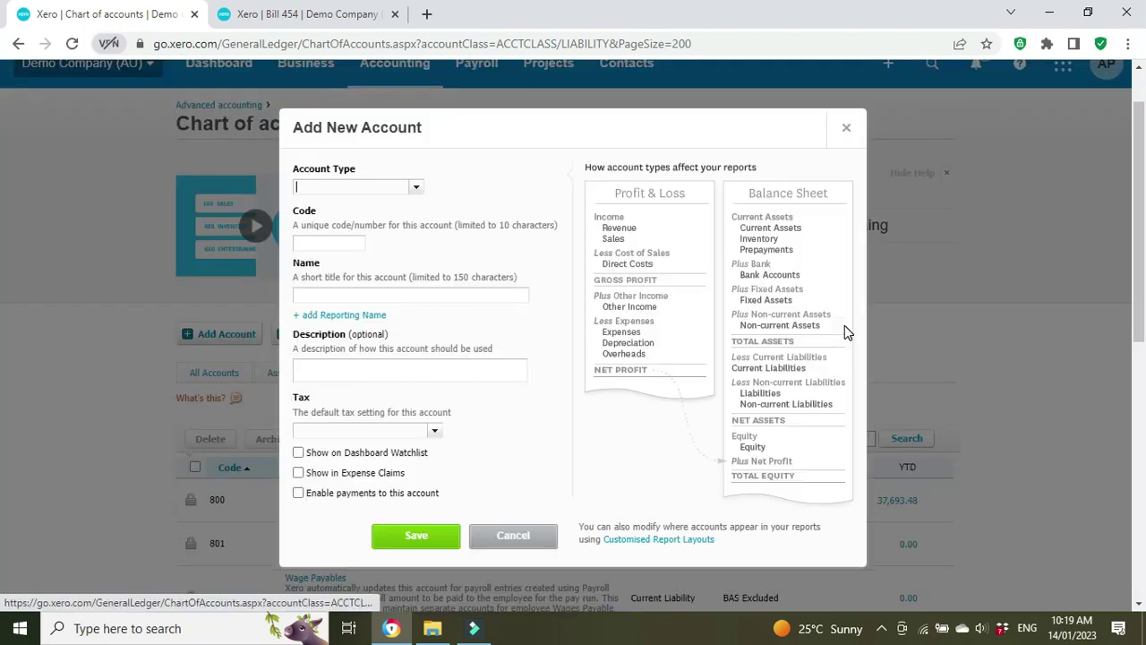
left_click(417, 190)
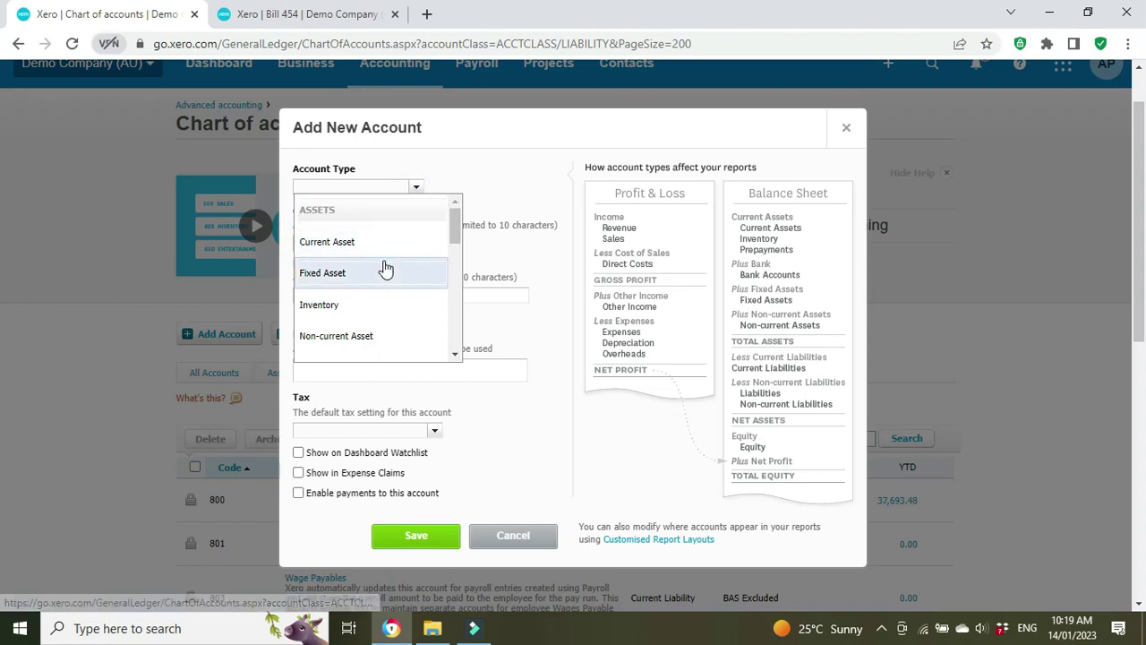
scroll(383, 263, "down", 1)
scroll(385, 268, "down", 5)
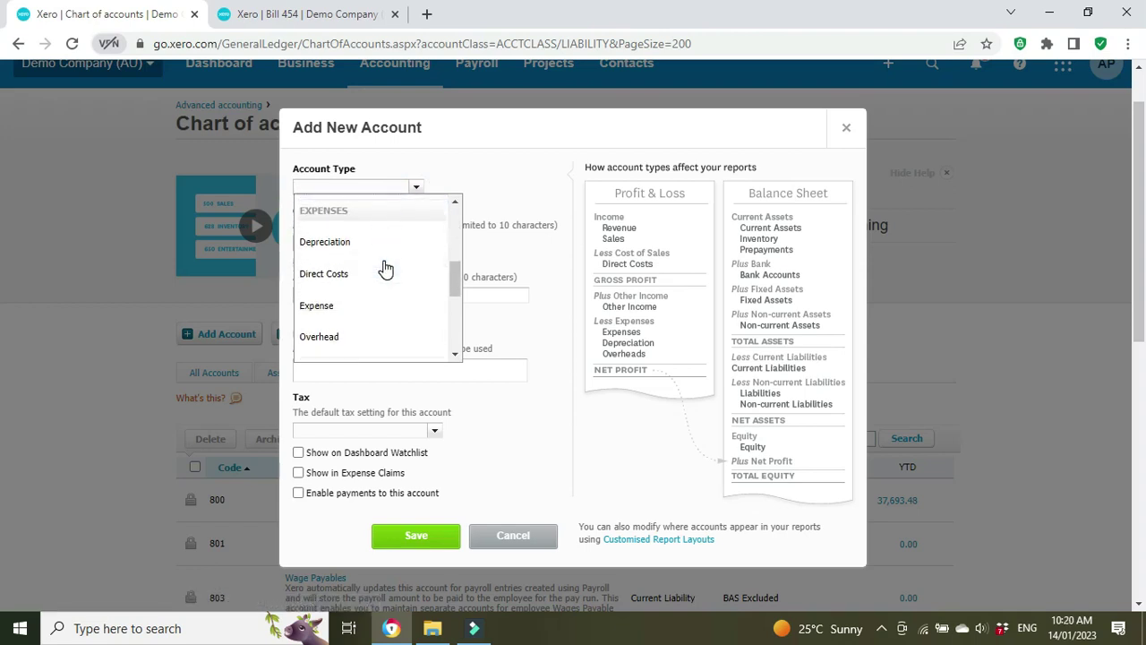
left_click(455, 355)
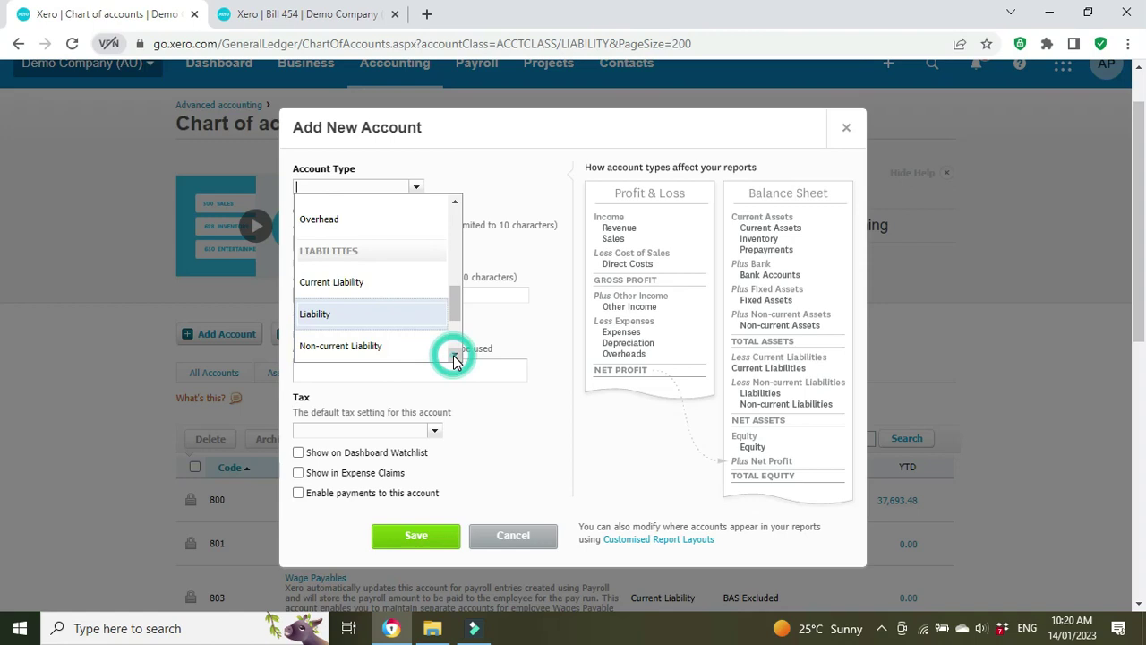
left_click(387, 348)
left_click(336, 238)
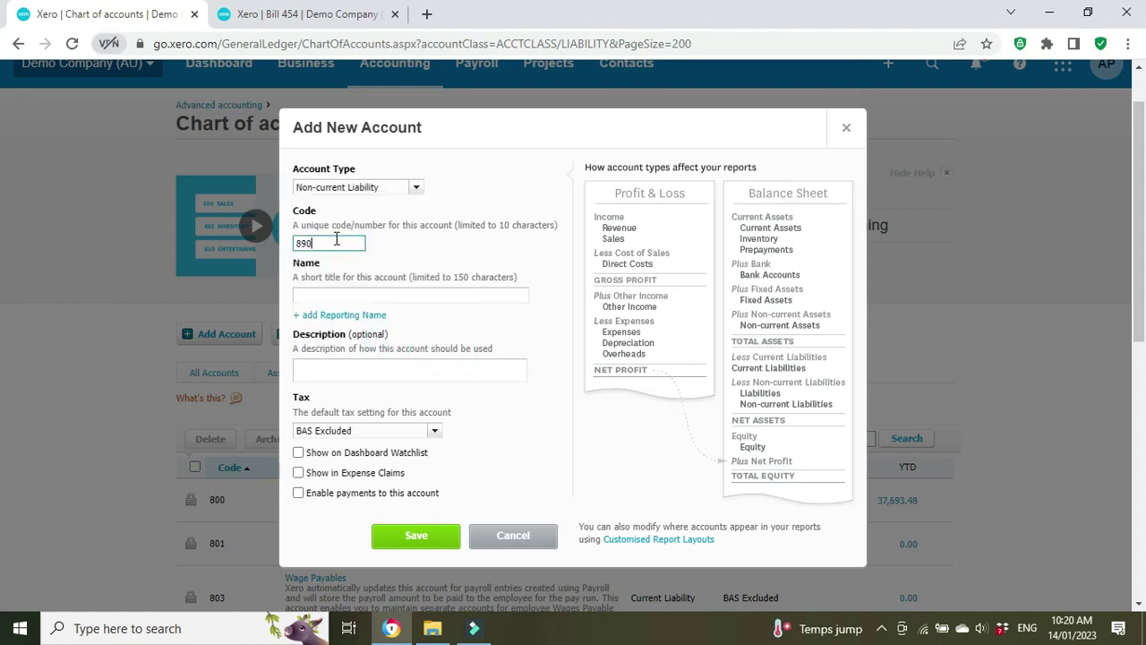
left_click(375, 296)
type("L")
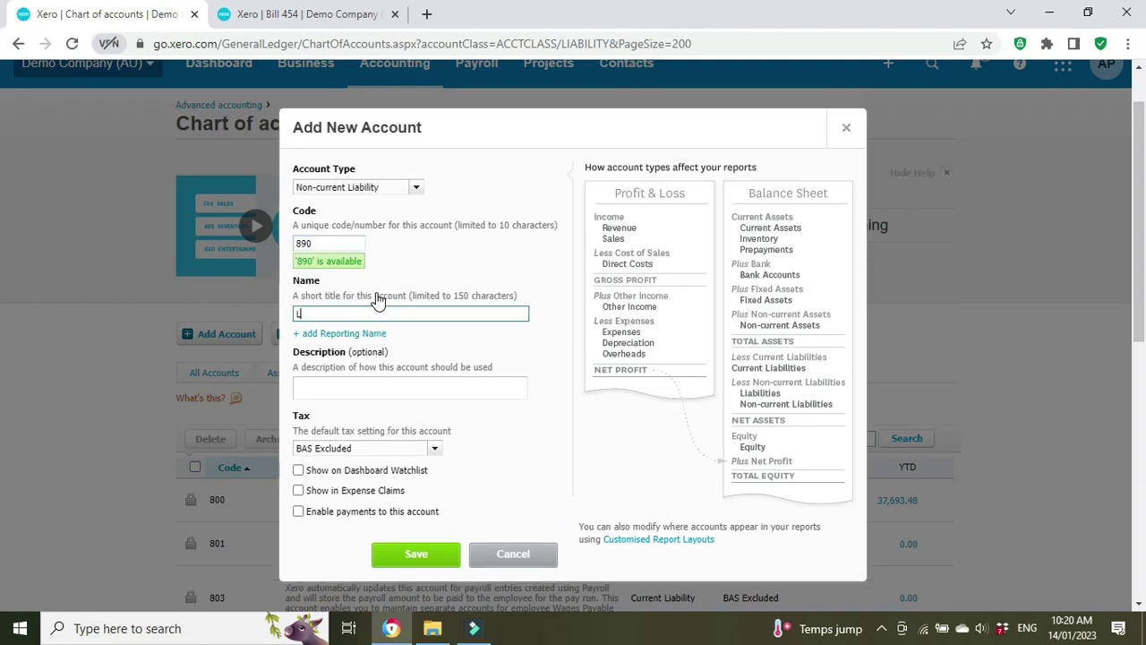
type("oan - Finance Co")
left_click(415, 553)
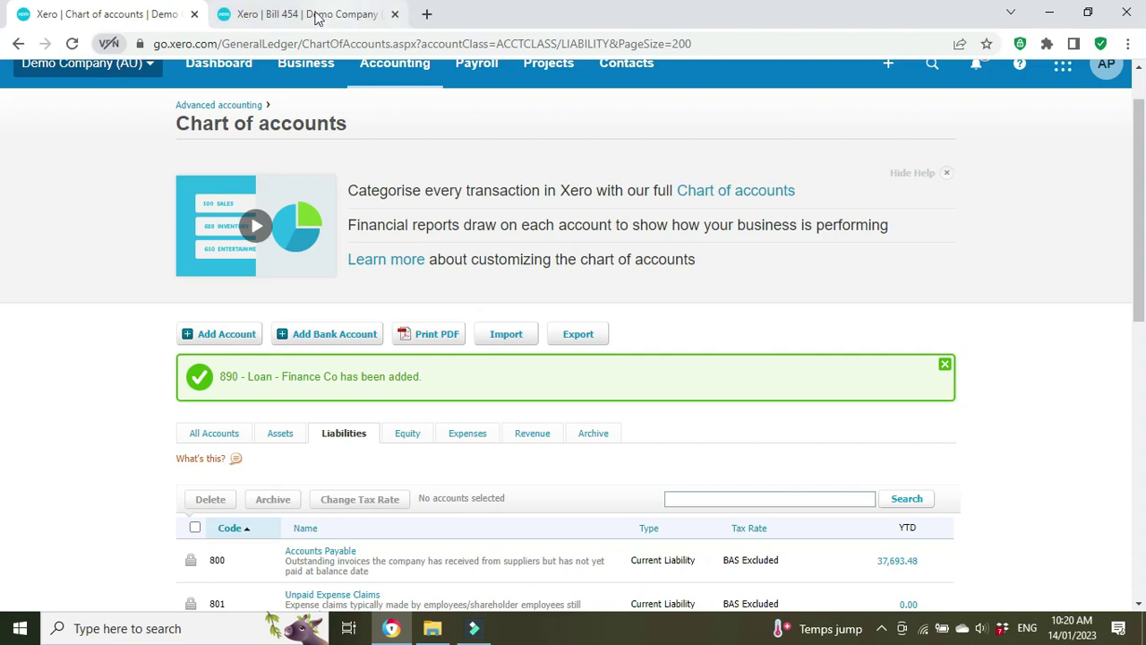
Check Bill 454's Paid From account list for the new loan account
left_click(315, 16)
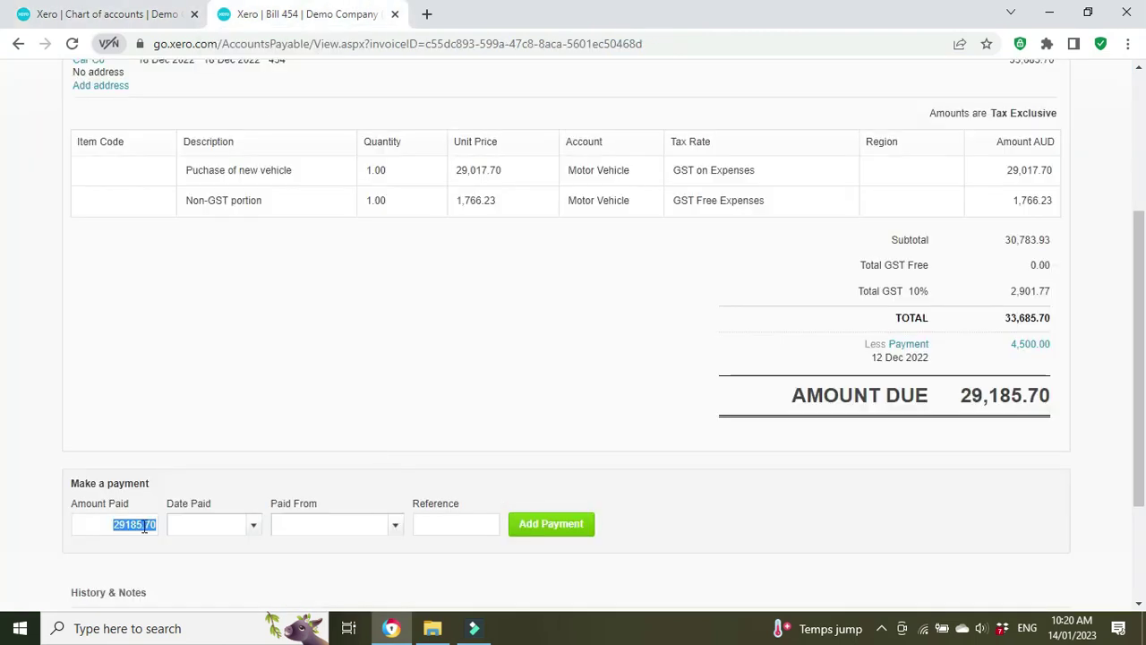
left_click(394, 527)
scroll(701, 399, "down", 2)
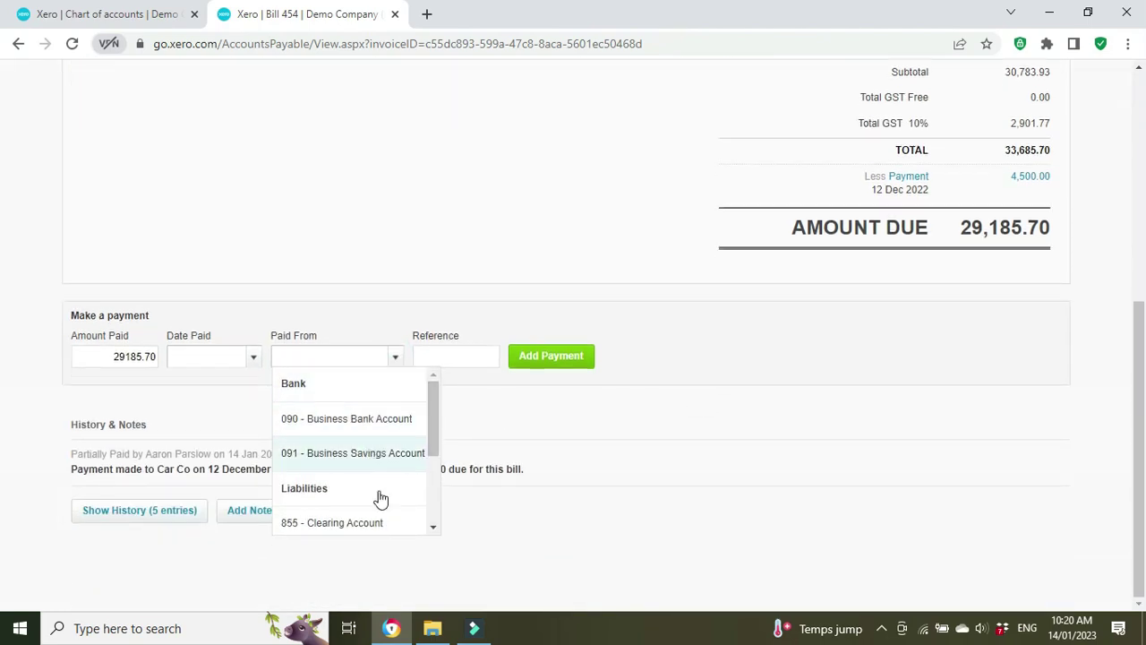
mouse_move(436, 413)
left_mouse_down()
mouse_move(440, 498)
mouse_move(440, 404)
left_mouse_up()
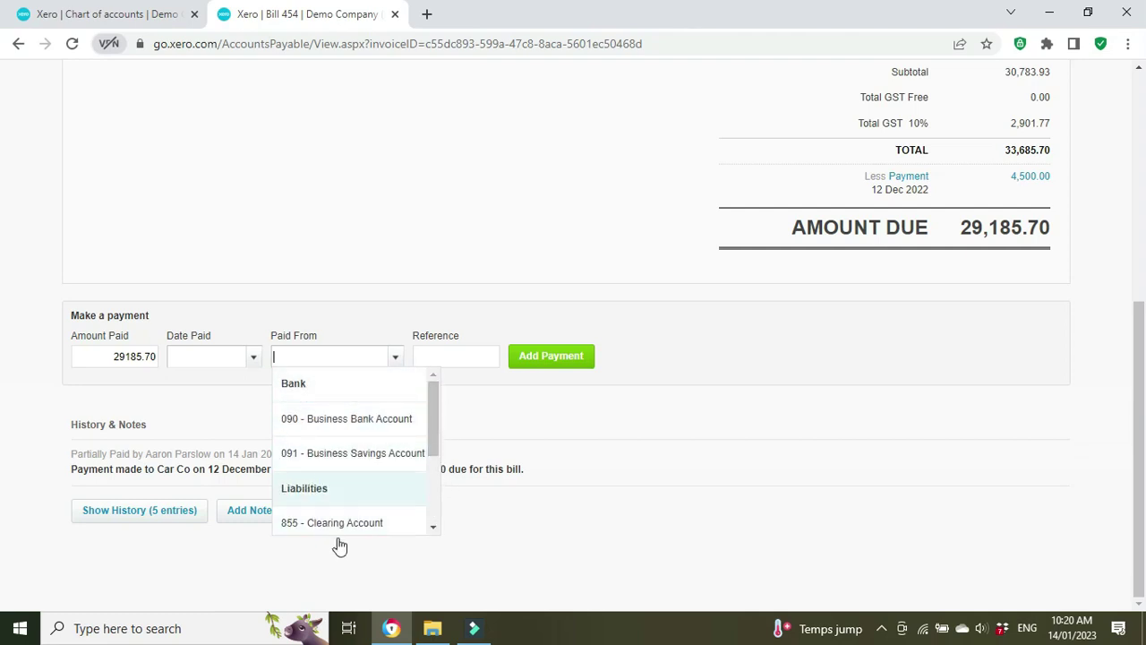
Tick Enable payments to this account on 890 - Loan - Finance Co and save it
left_click(64, 11)
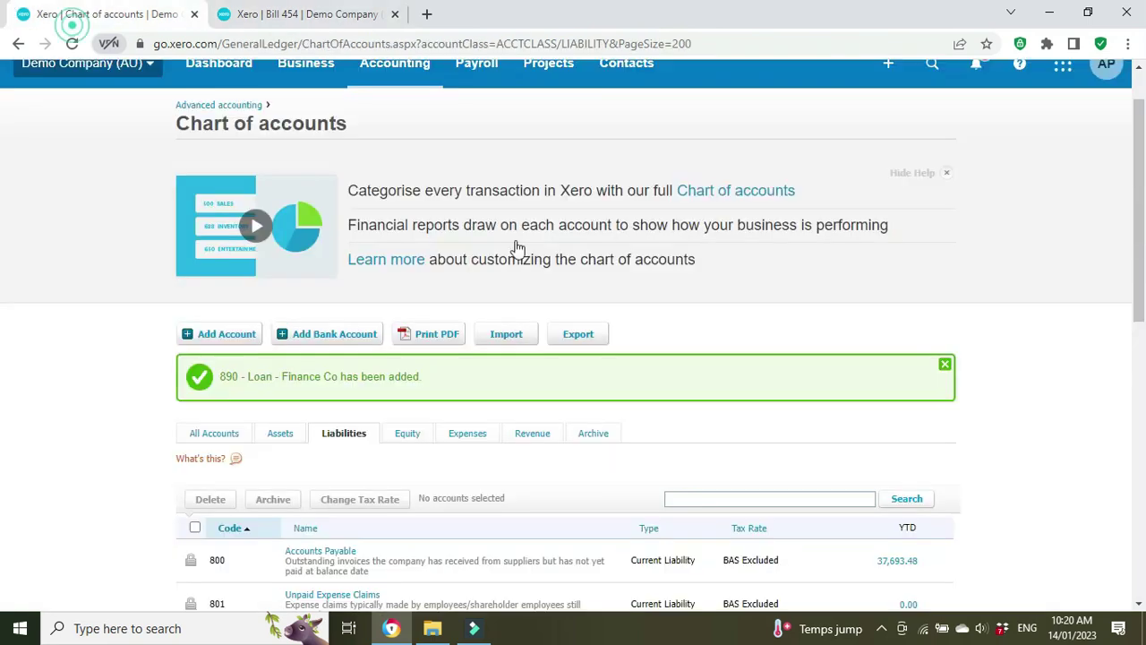
scroll(970, 399, "down", 5)
scroll(973, 400, "down", 3)
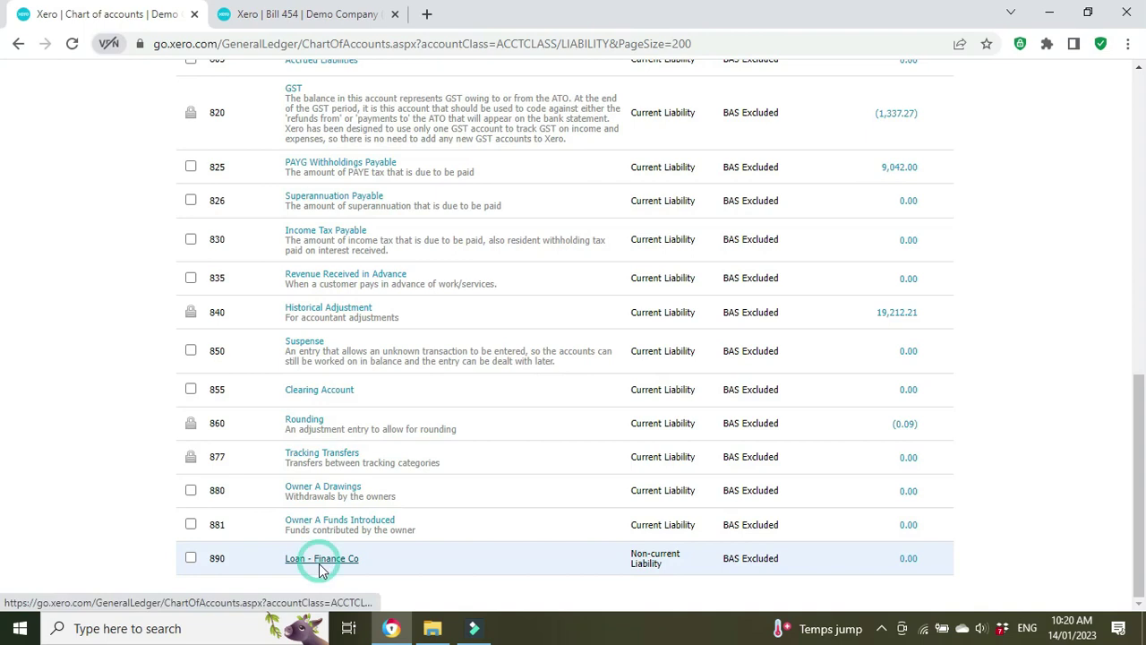
left_click(320, 562)
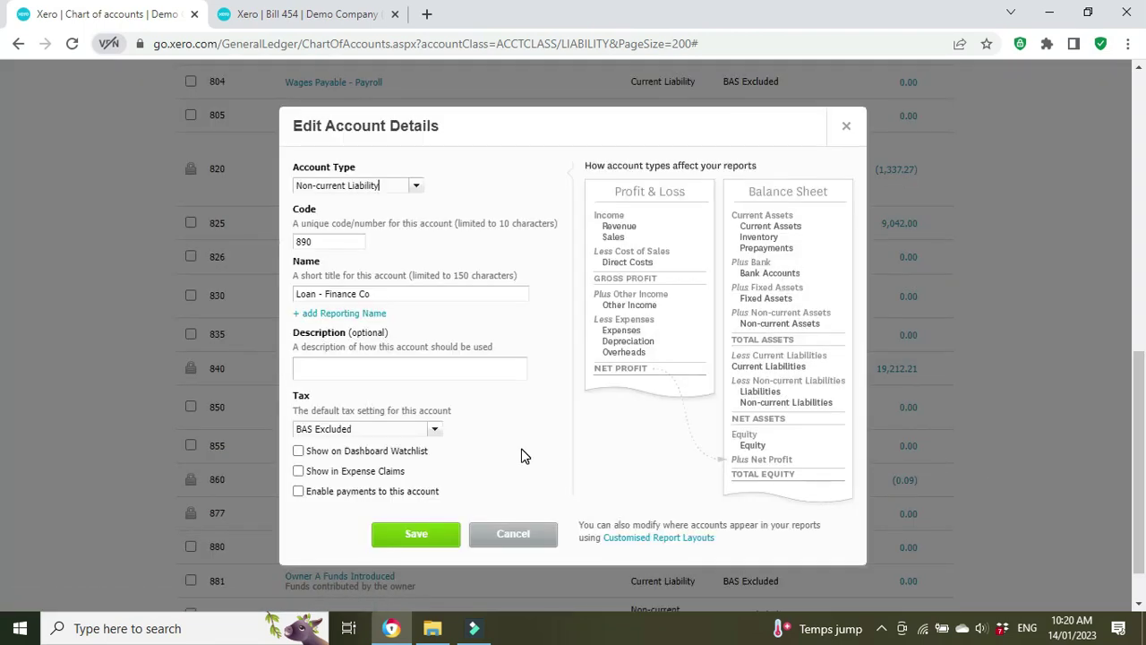
left_click(299, 491)
left_click(436, 541)
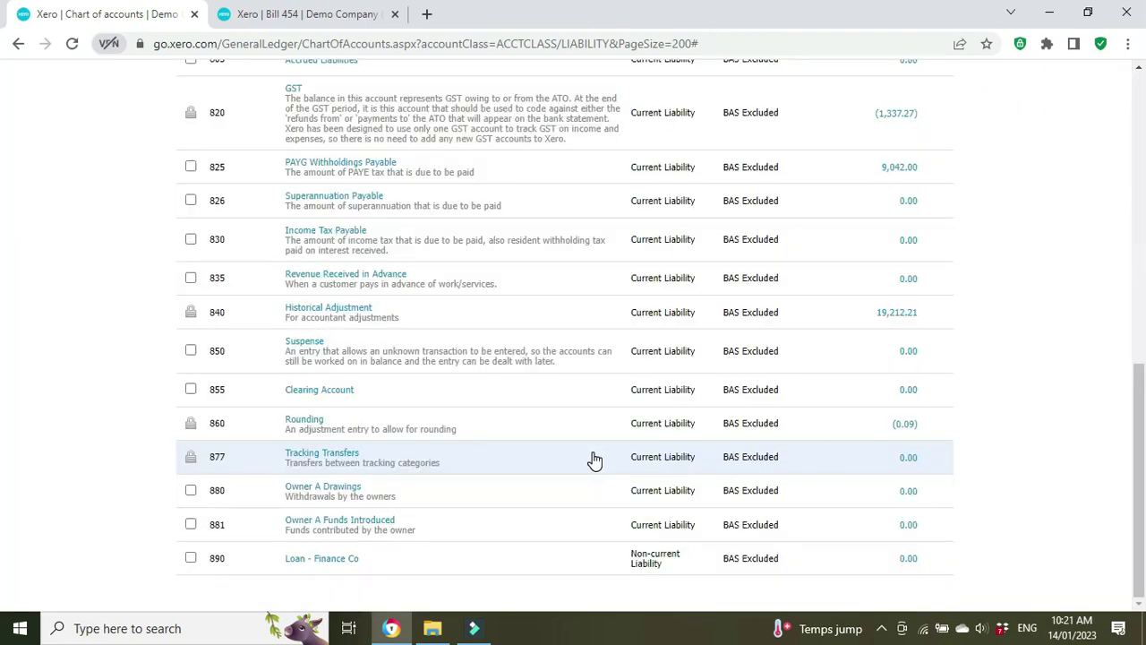
left_click(291, 17)
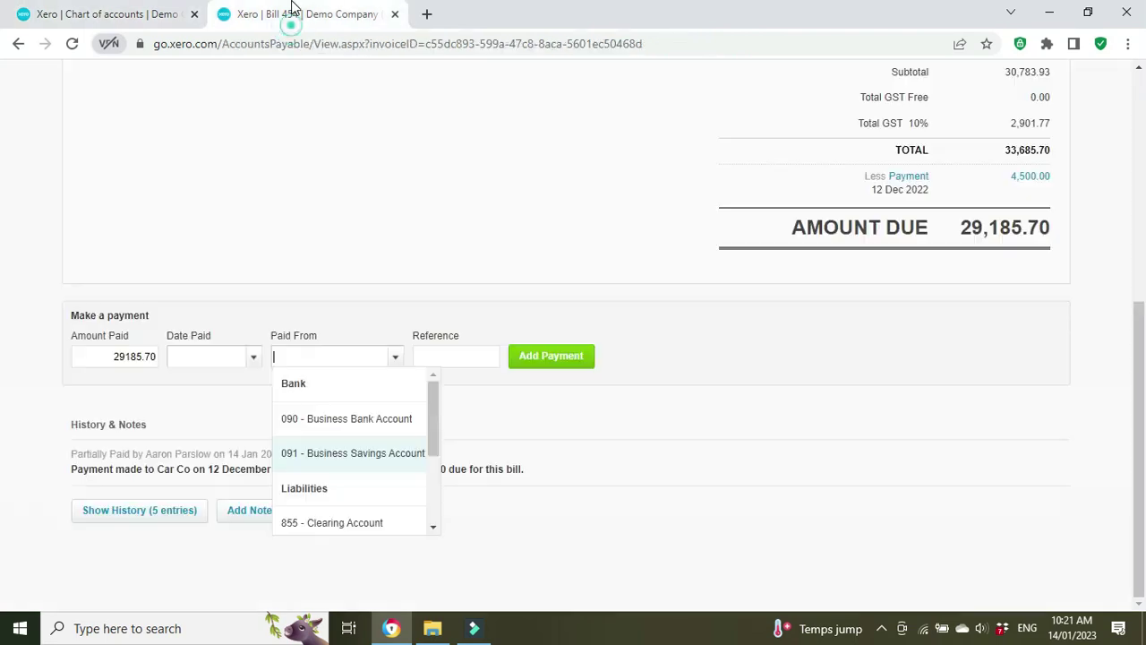
Reload Bill 454 and set the payment date to 18 Dec 2022
left_click(72, 43)
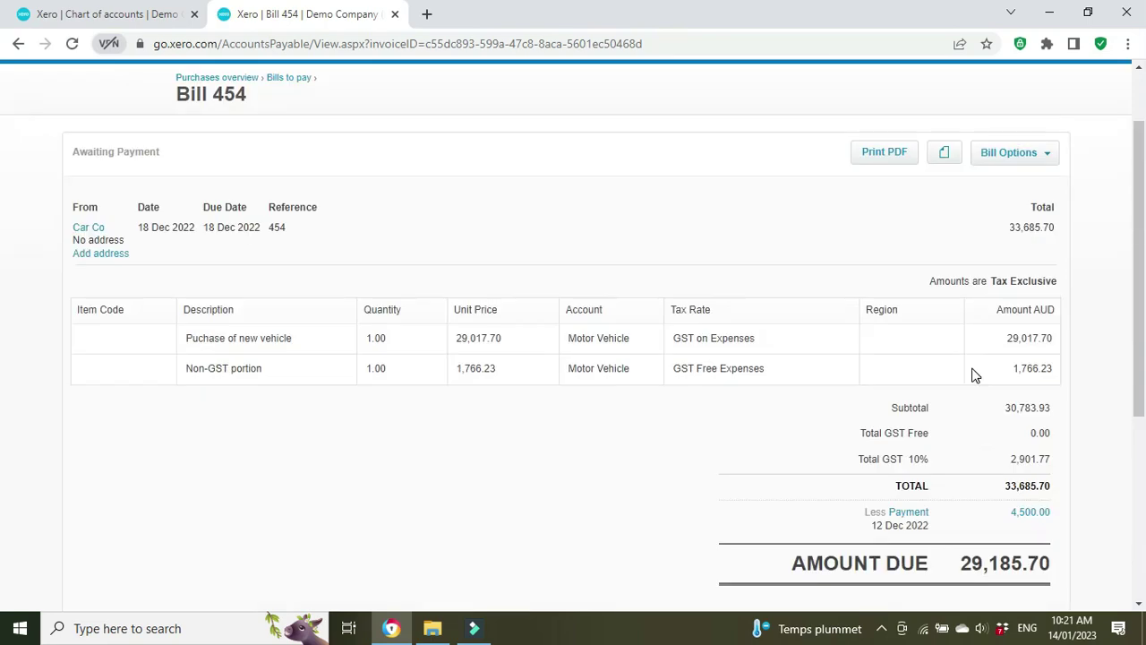
scroll(312, 300, "down", 4)
left_click(240, 356)
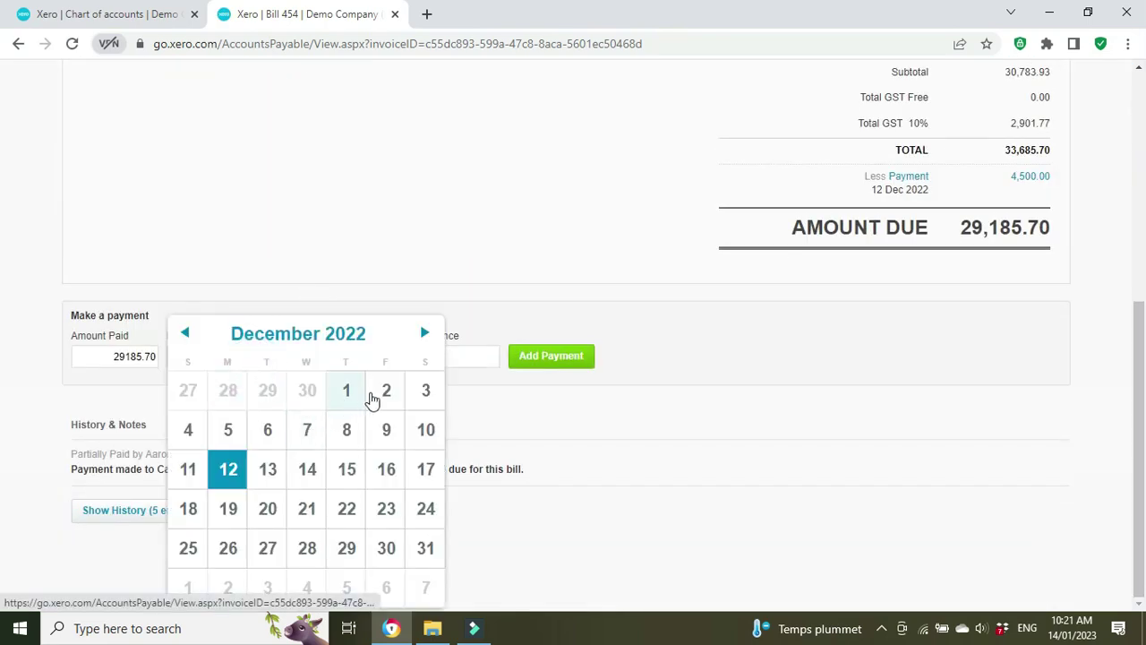
left_click(195, 511)
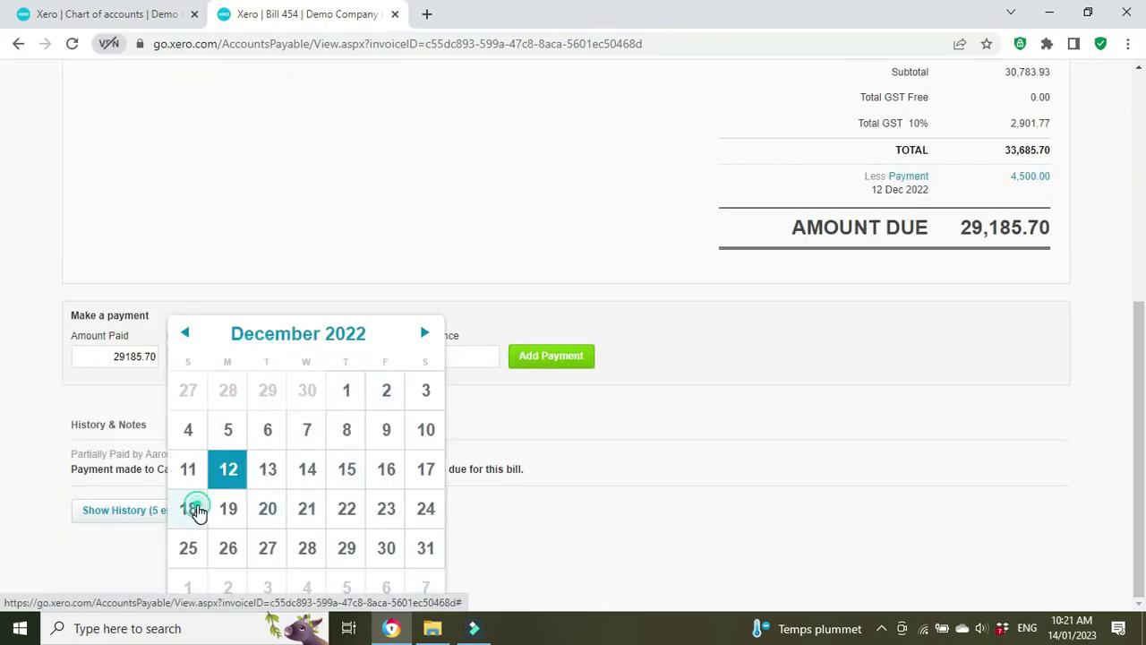
left_click(320, 423)
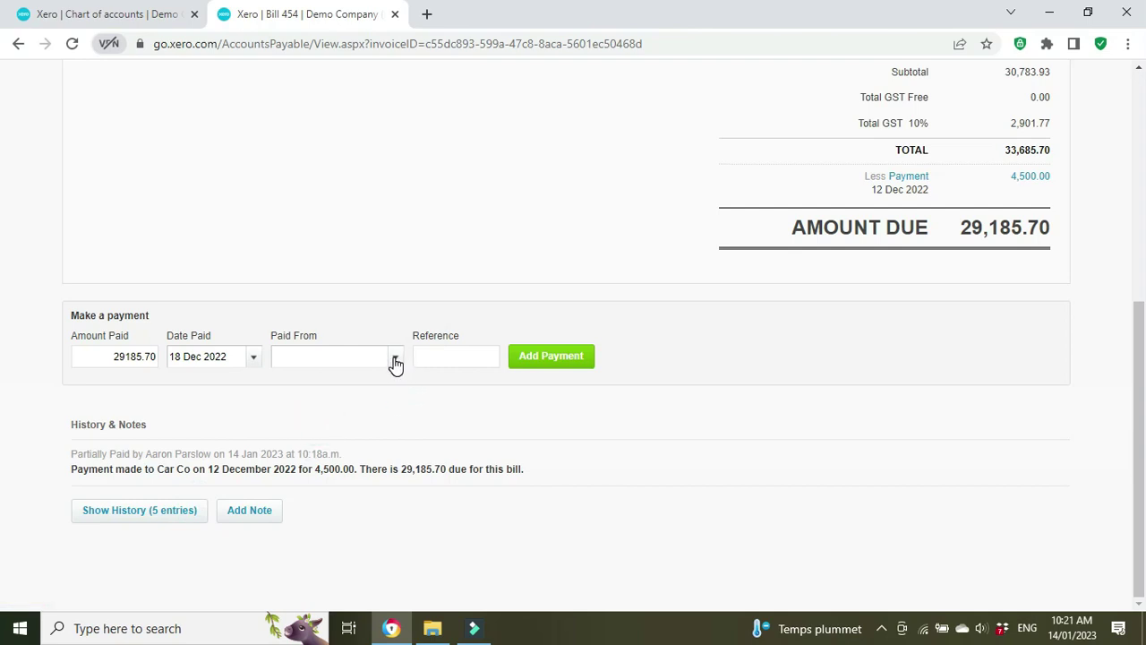
Pay the 29,185.70 balance from 890 - Loan - Finance Co
left_click(395, 359)
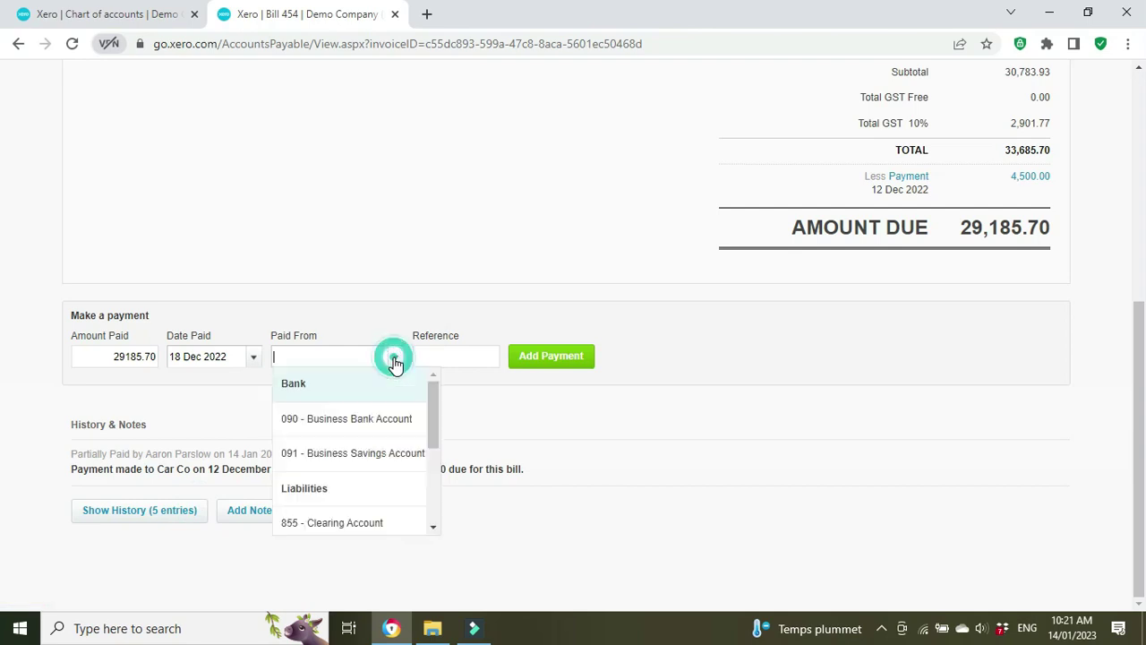
left_click(433, 529)
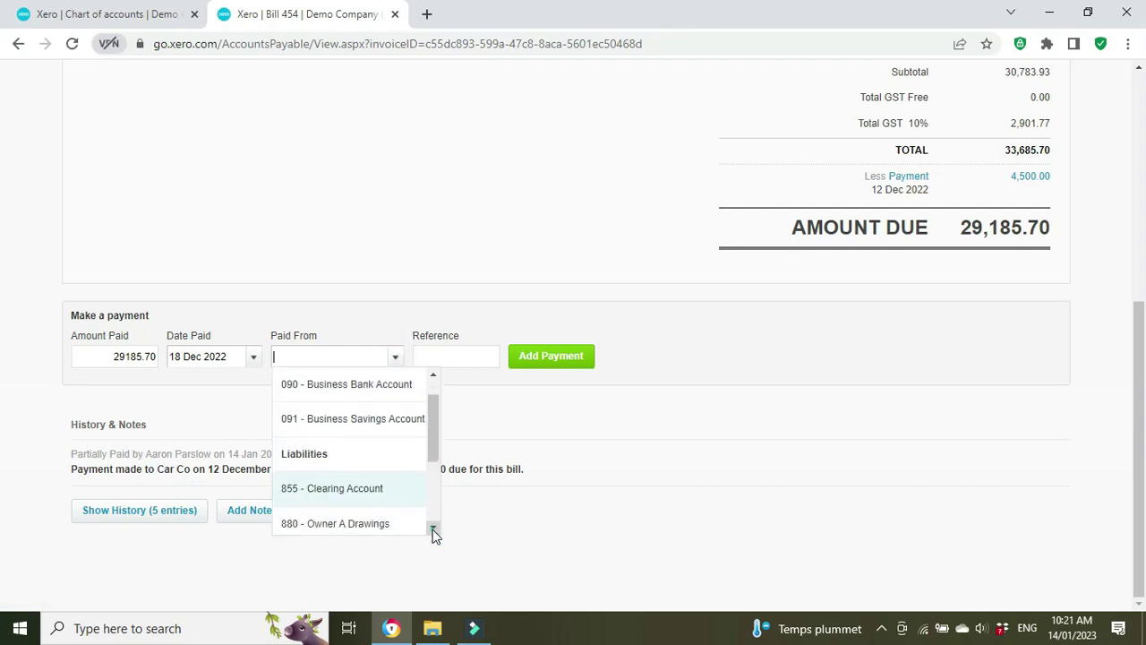
left_click(433, 529)
left_click(433, 529)
left_click(434, 530)
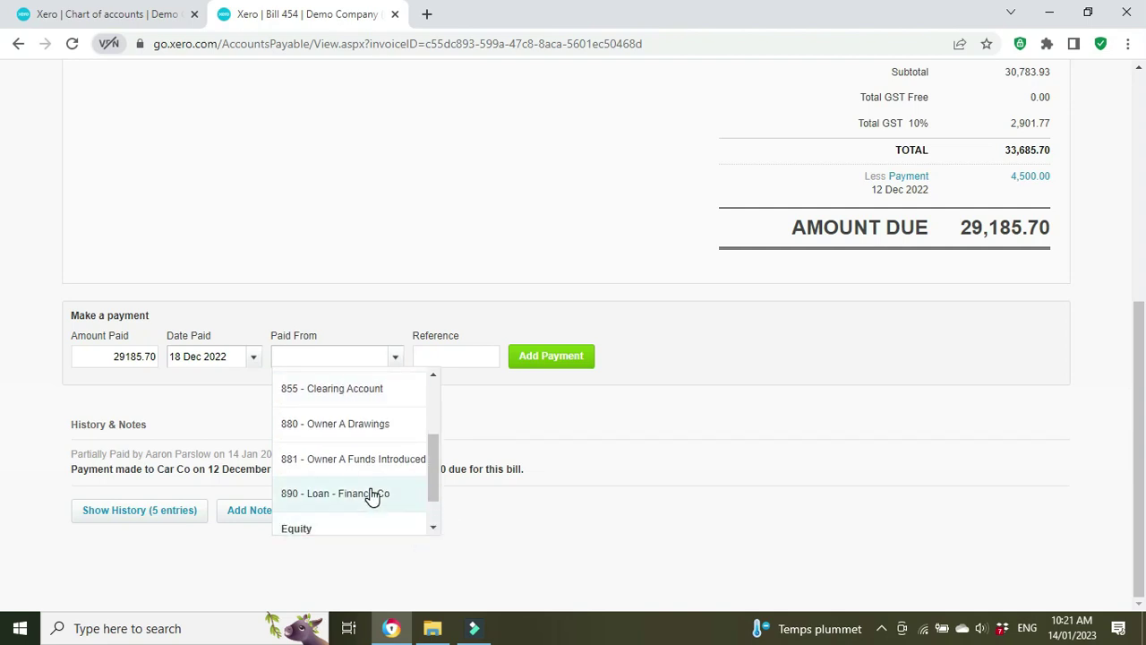
left_click(371, 493)
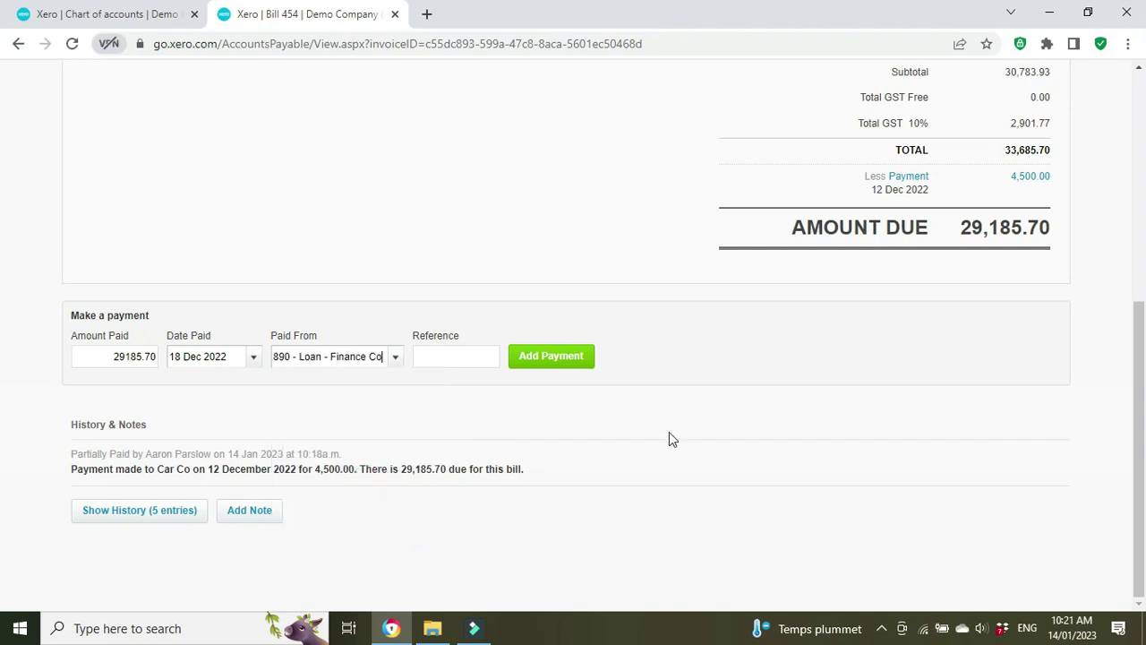
left_click(556, 358)
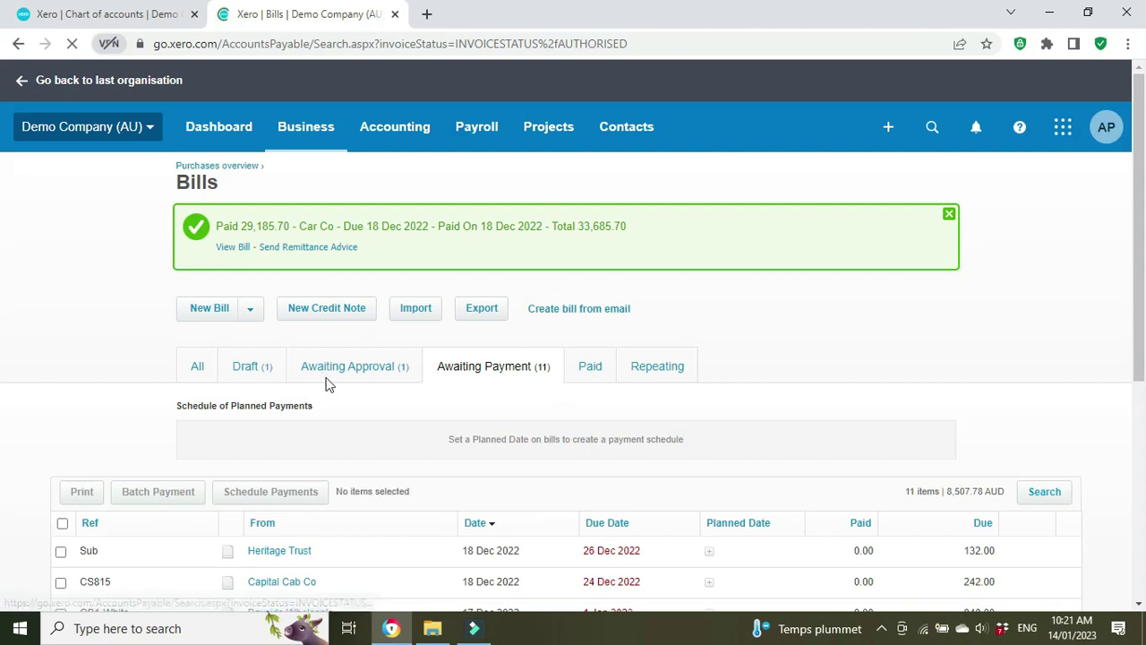
From Paid bills, open Car Co bill 454 and verify 4,500.00 and 29,185.70 payments leave 0.00 due
left_click(598, 374)
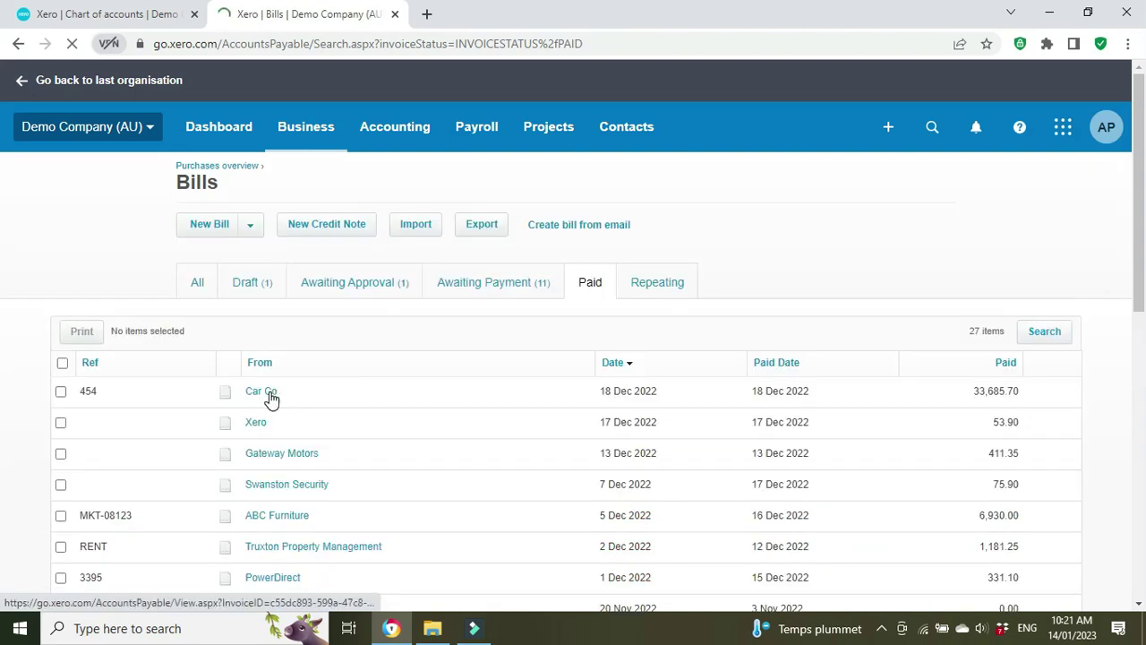
left_click(258, 392)
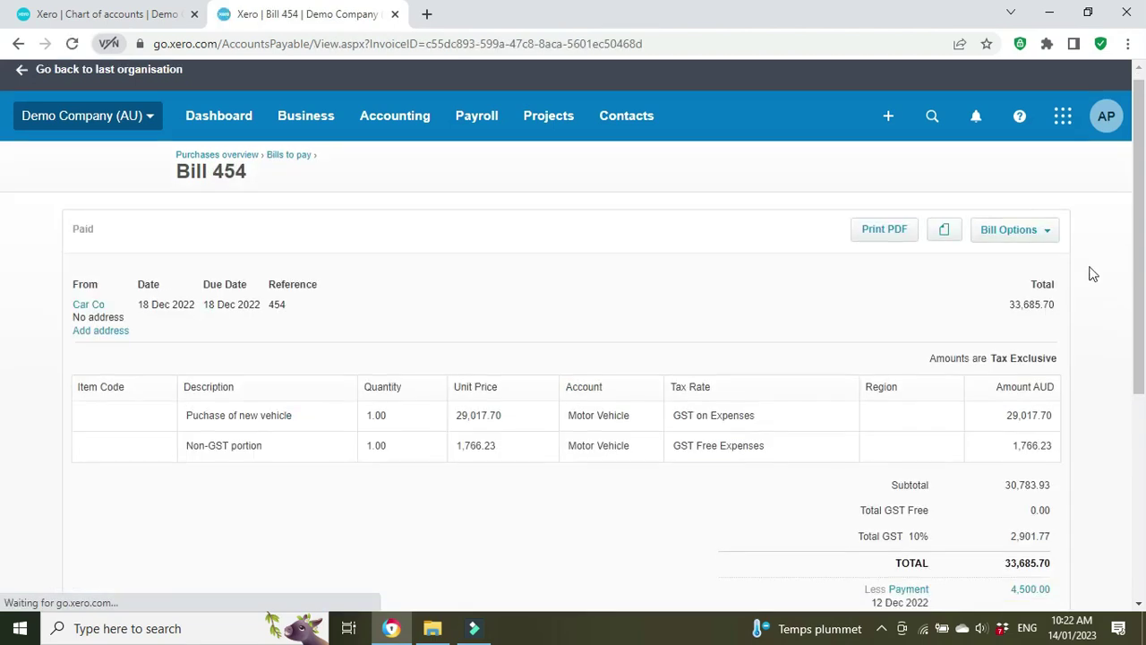
scroll(1088, 269, "down", 2)
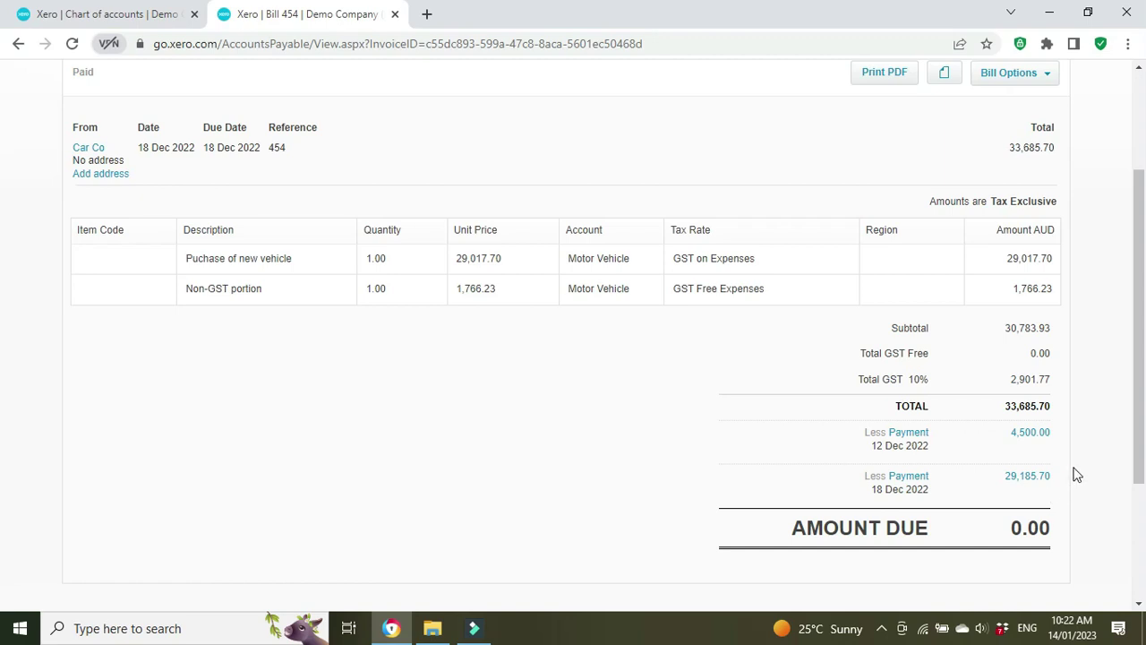
triple_click(986, 472)
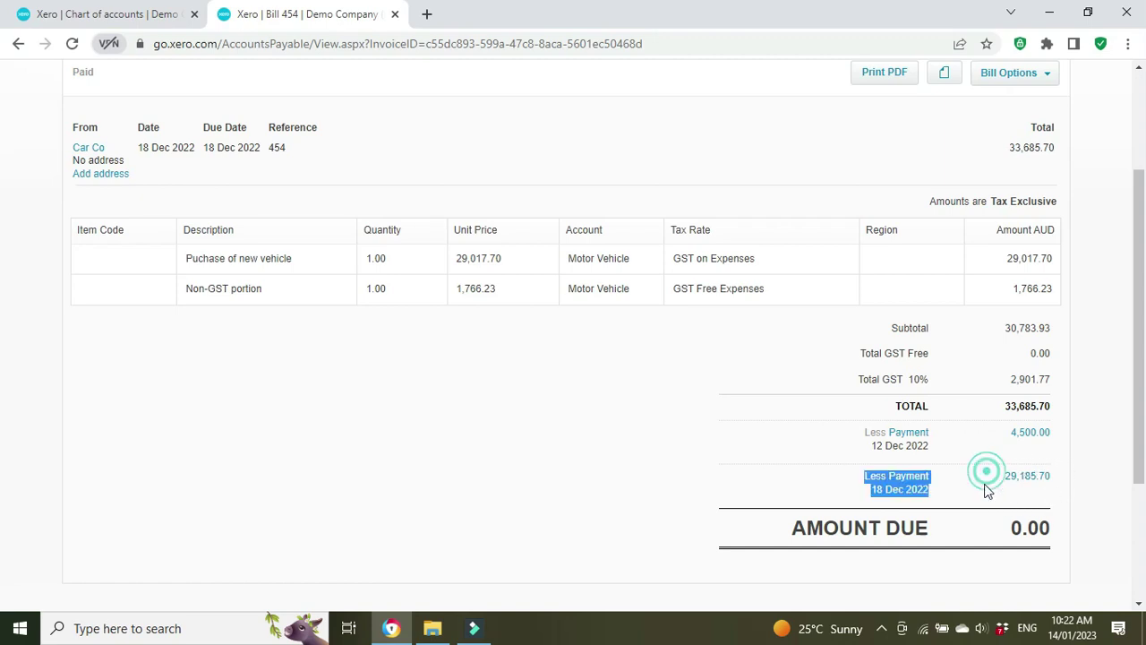
left_click(1091, 480)
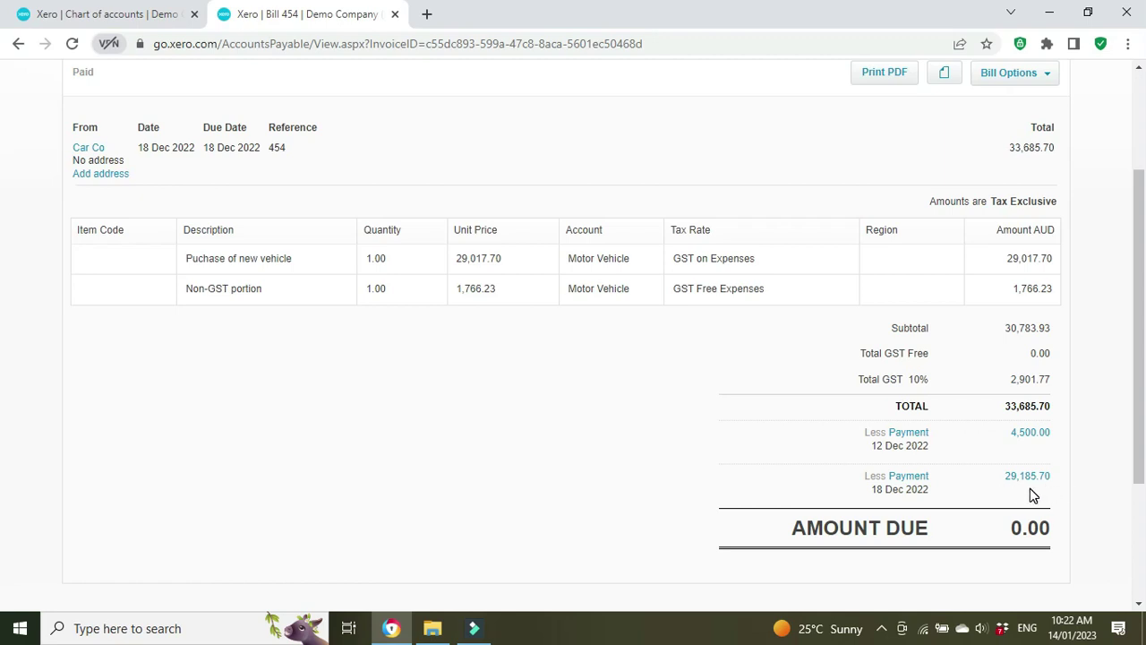
From the Chart of accounts page, open the Balance Sheet report under Accounting
left_click(115, 14)
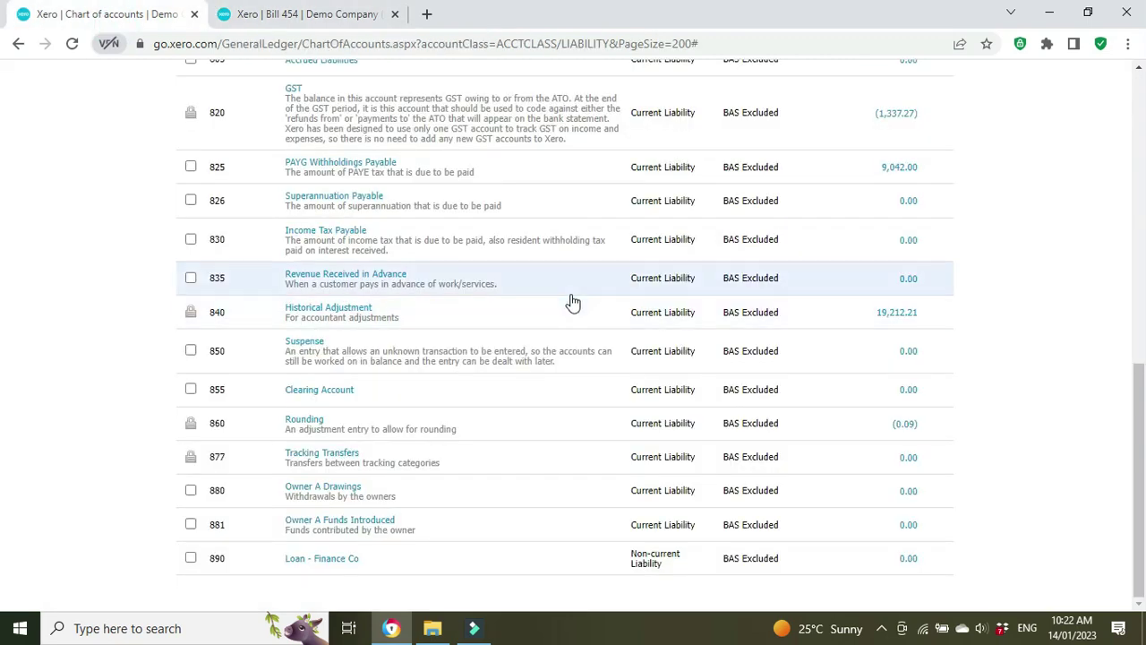
scroll(567, 301, "up", 10)
left_click(396, 130)
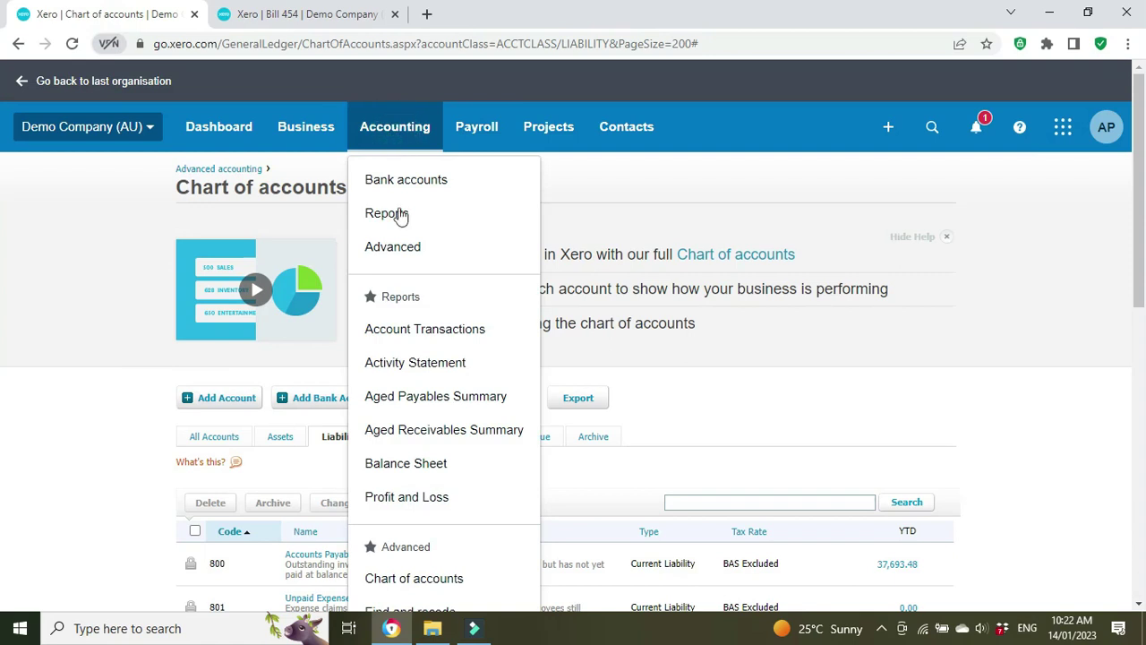
left_click(428, 466)
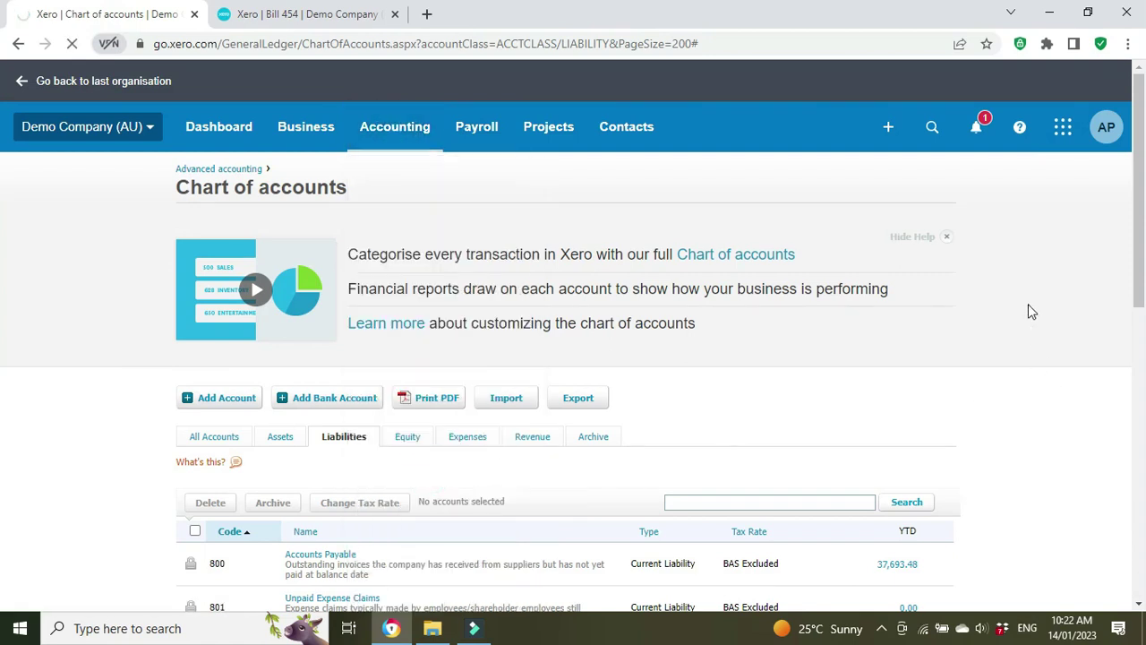
Compare Bill 454 with the Balance Sheet's Loan - Finance Co at 29,185.70 under Non-current Liabilities
left_click(328, 11)
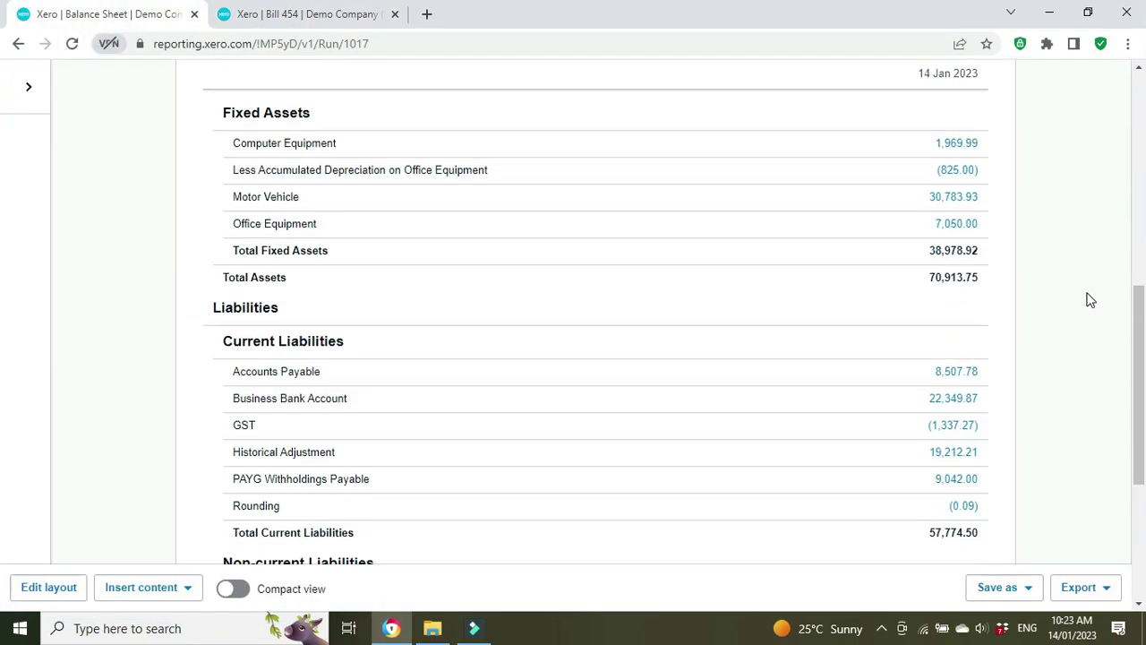
scroll(1086, 299, "down", 3)
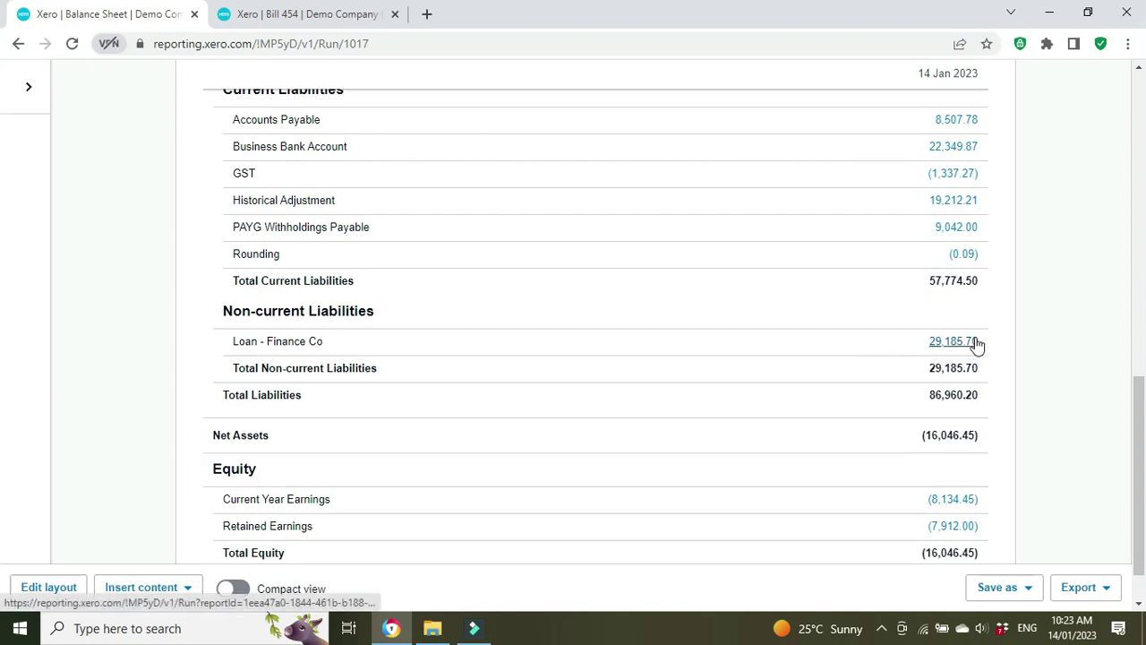
left_click(310, 14)
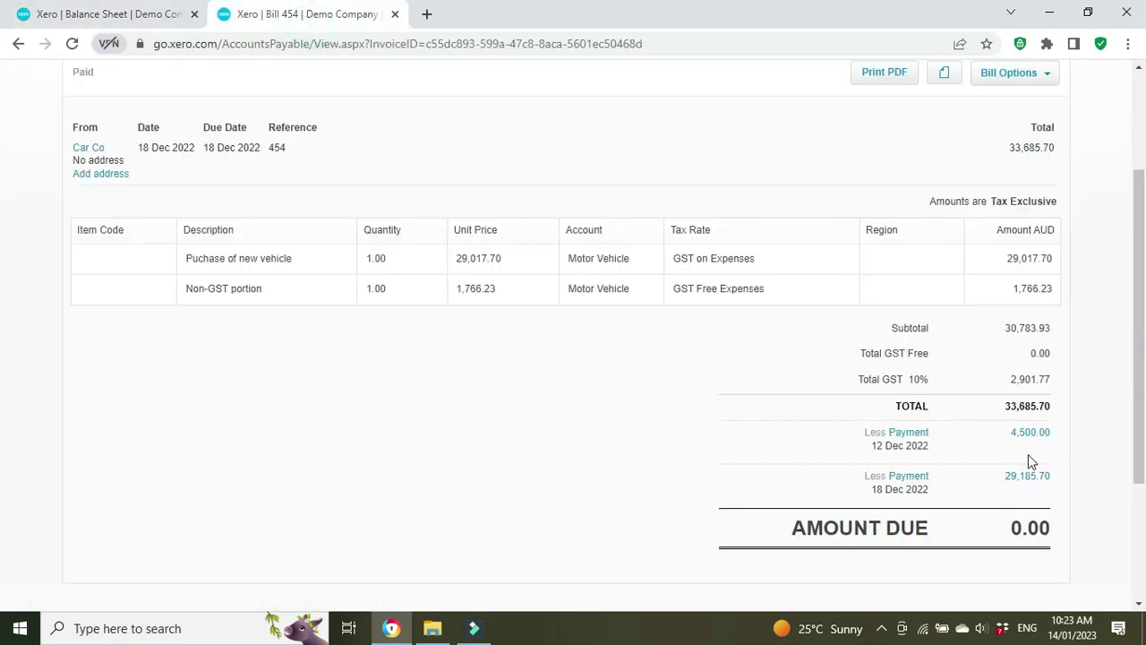
left_click(75, 12)
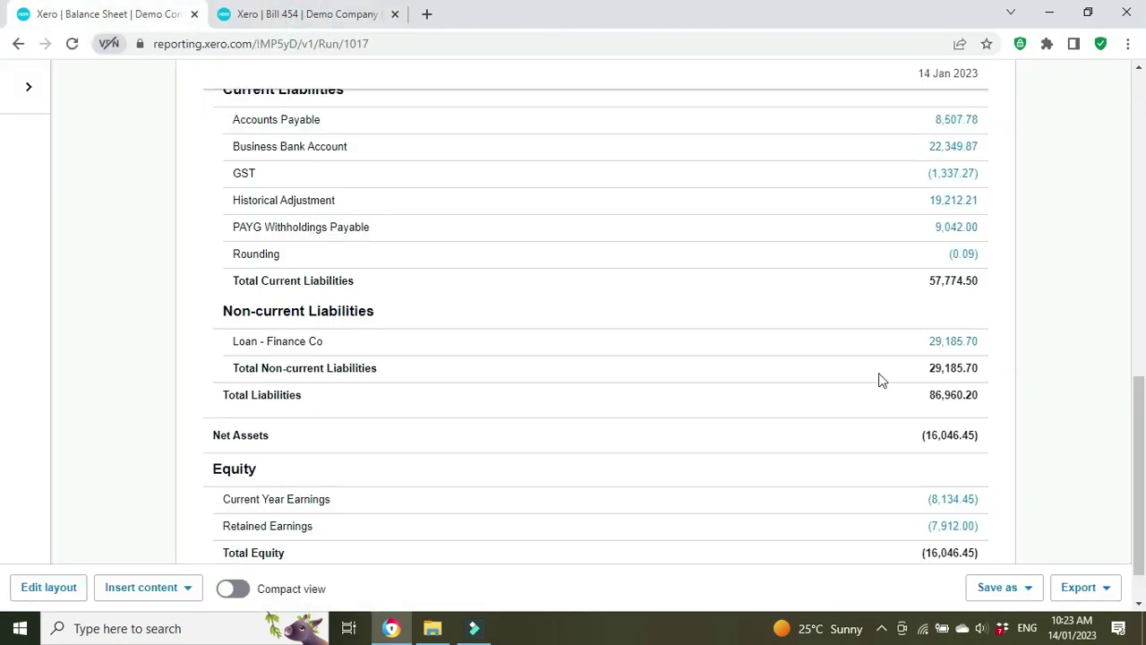
scroll(1079, 417, "up", 1)
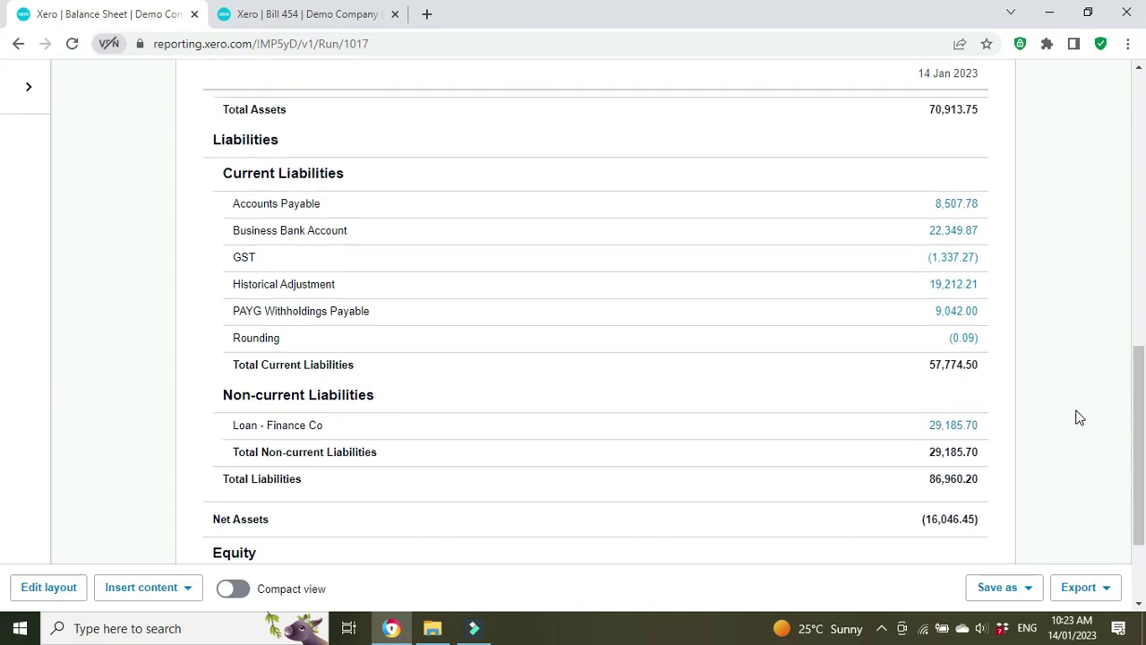
scroll(1079, 417, "up", 2)
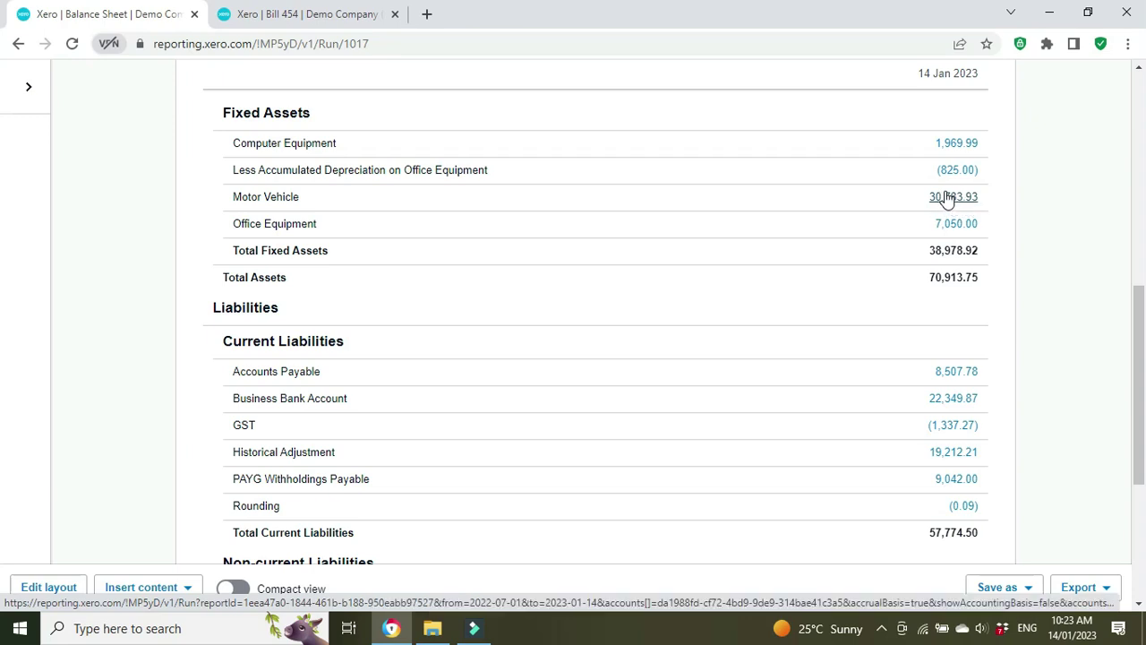
left_click(309, 14)
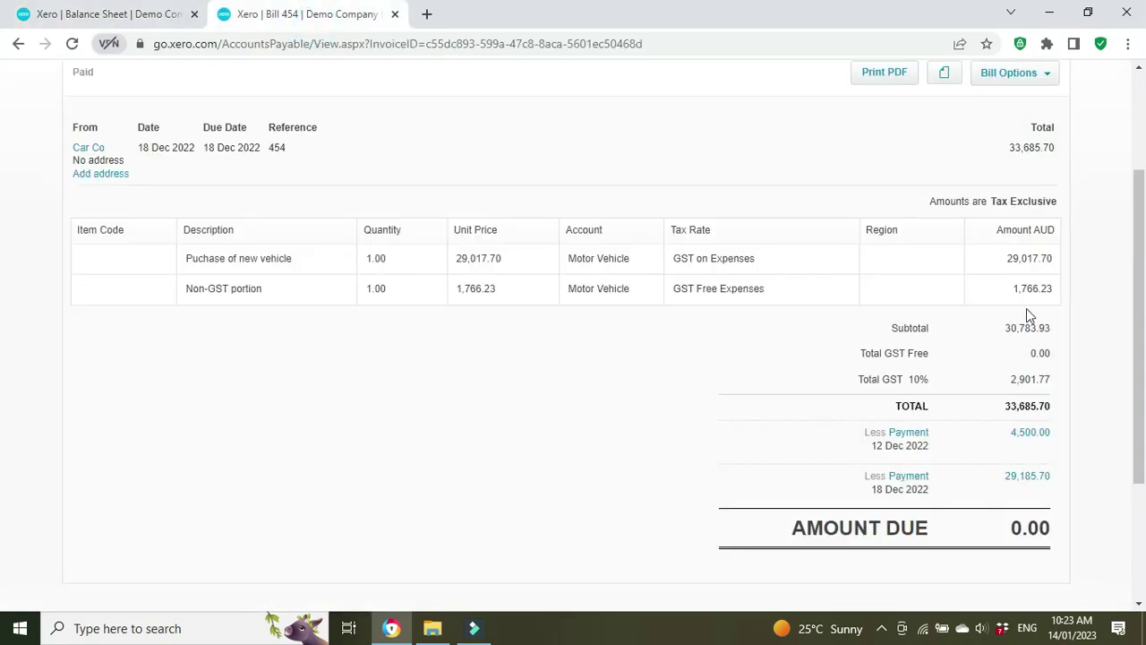
key("ctrl+shift+Tab")
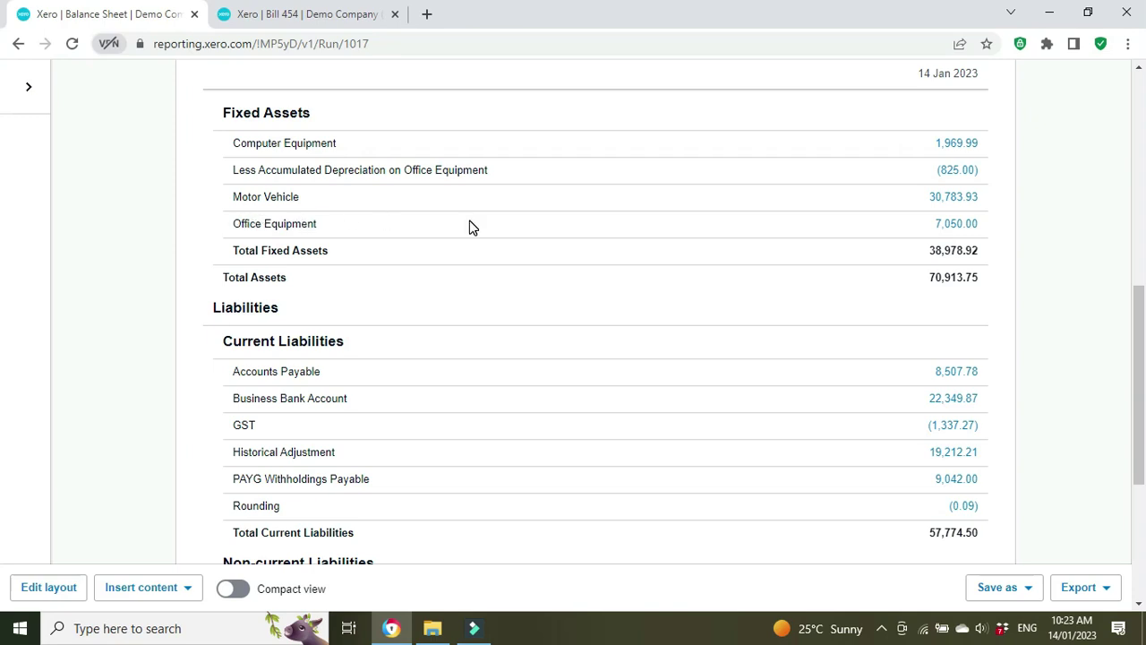
scroll(469, 224, "down", 4)
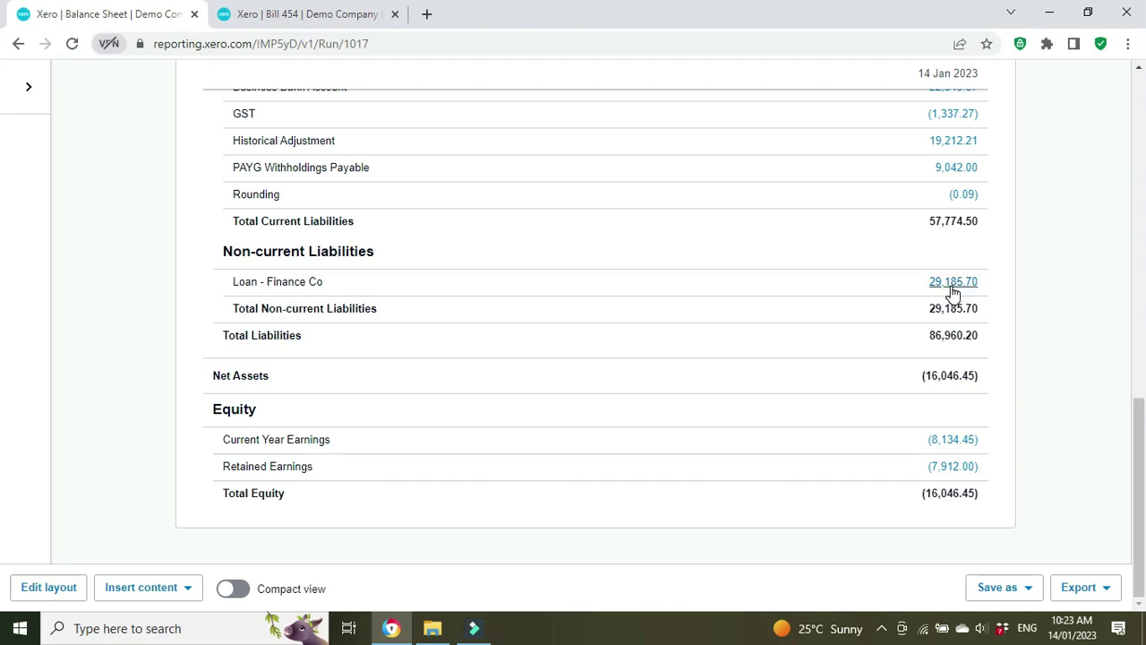
scroll(1057, 302, "up", 3)
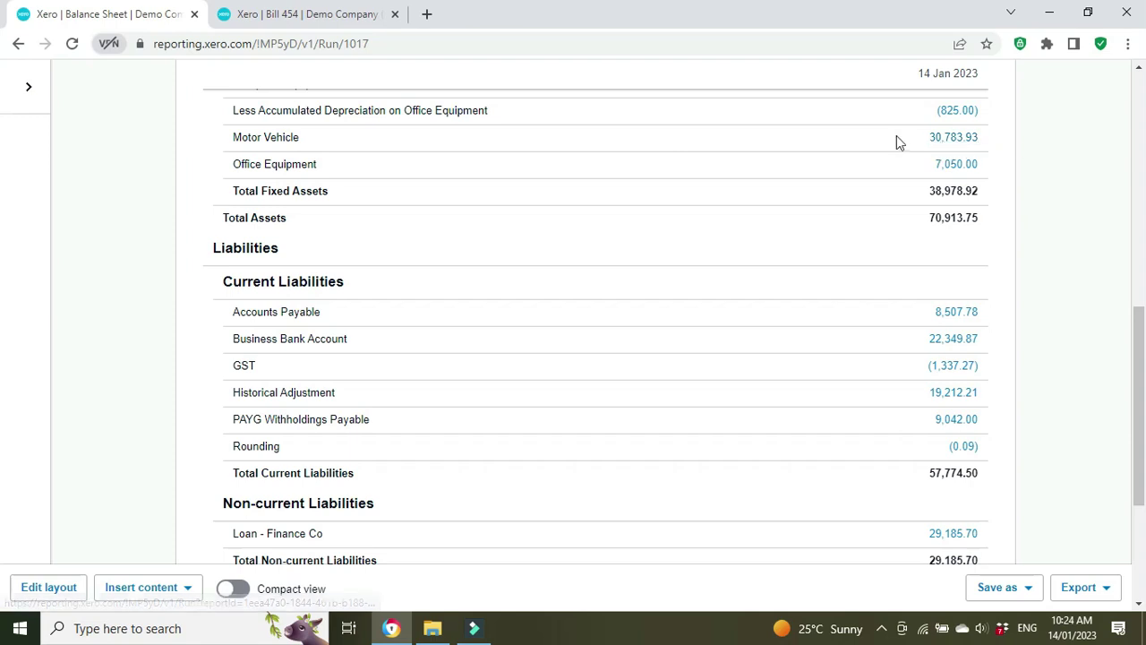
scroll(1072, 348, "down", 3)
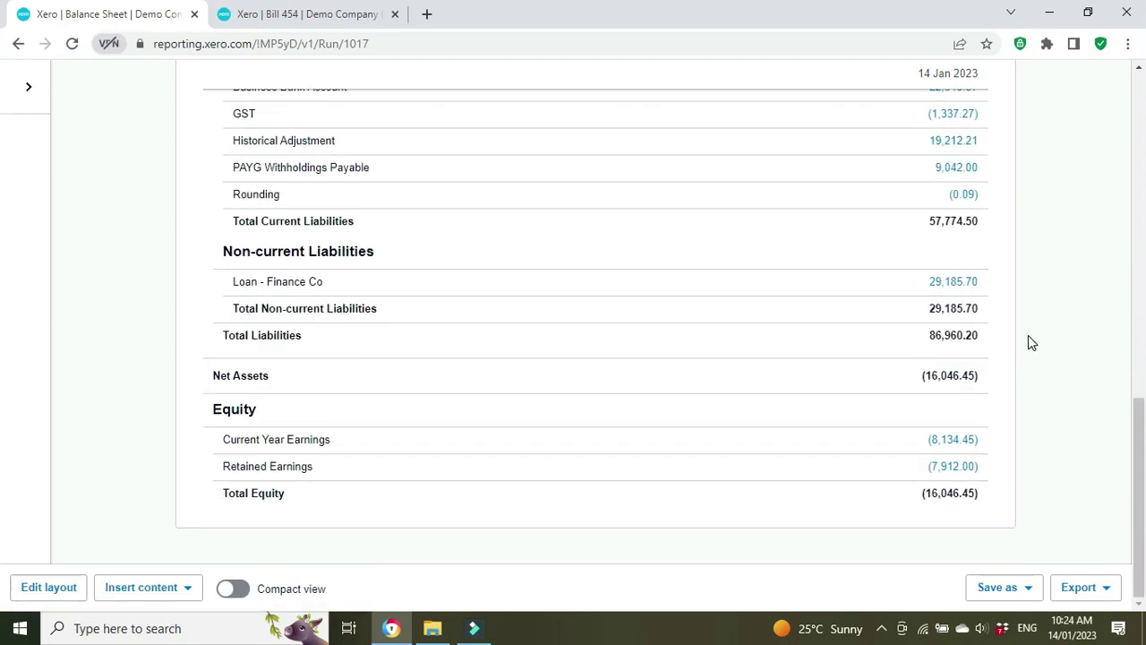